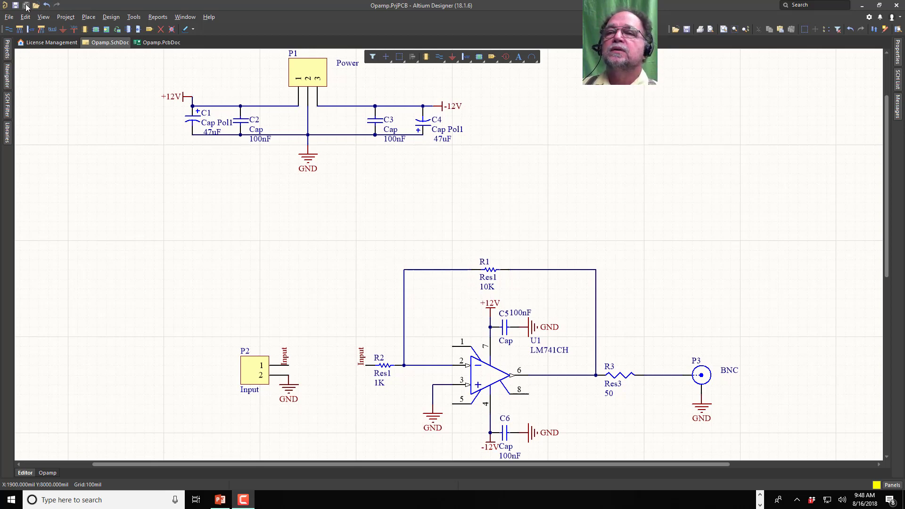
Create the engineering change order that updates Opamp.PcbDoc from the schematic and review its listed components, pin-to-net, class-member and room additions
left_click(110, 17)
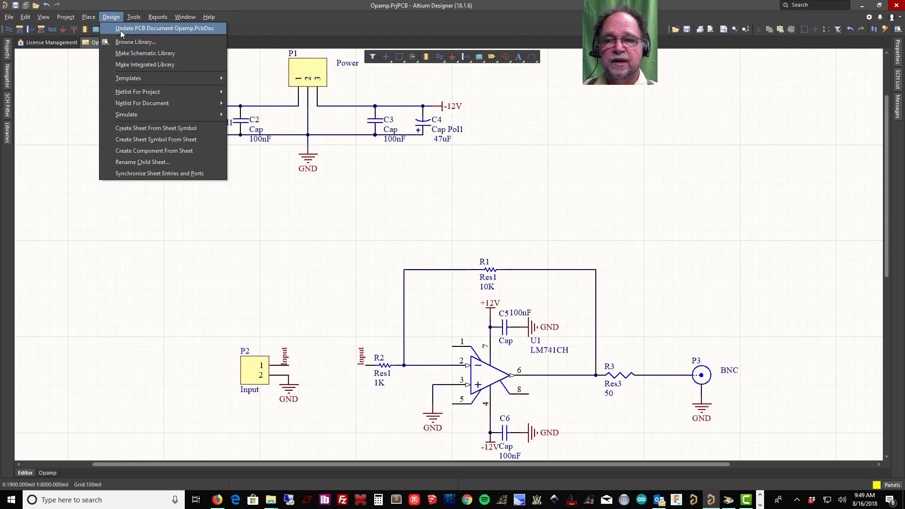
left_click(111, 17)
left_click(111, 18)
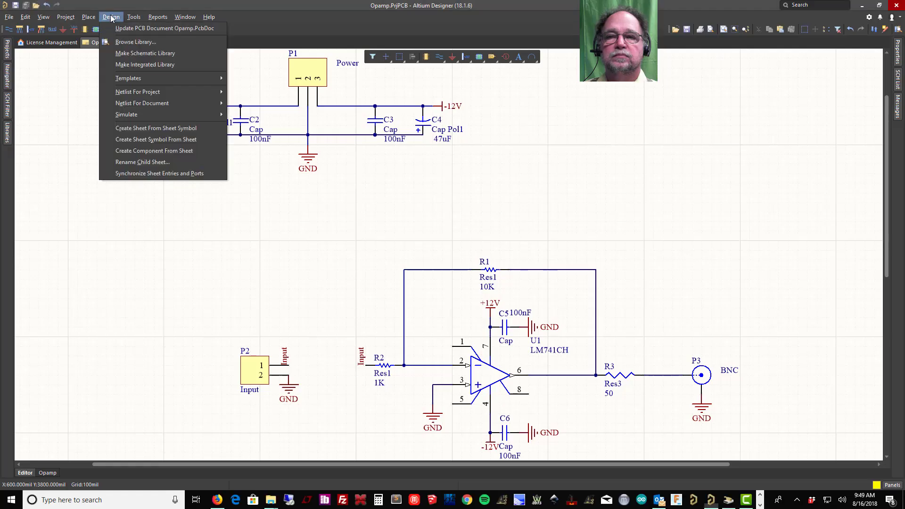
left_click(135, 28)
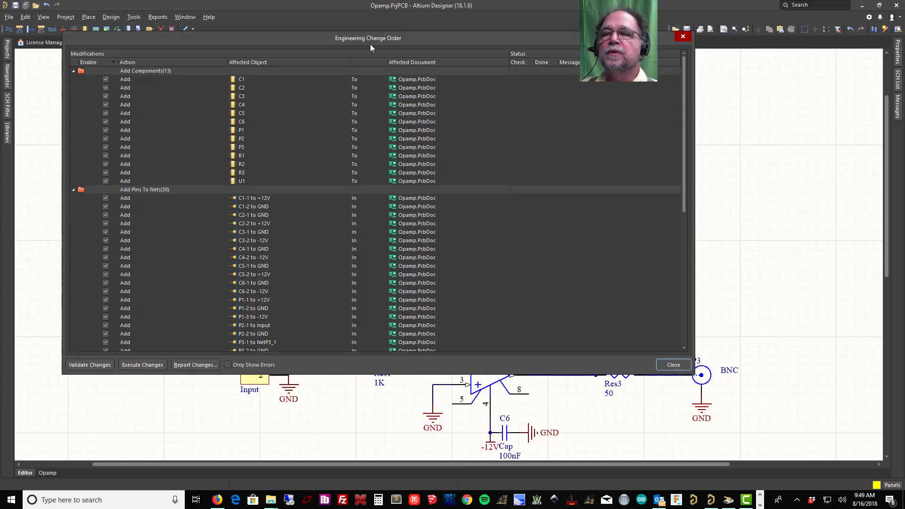
scroll(366, 206, "down", 2)
scroll(338, 207, "down", 8)
scroll(325, 203, "up", 10)
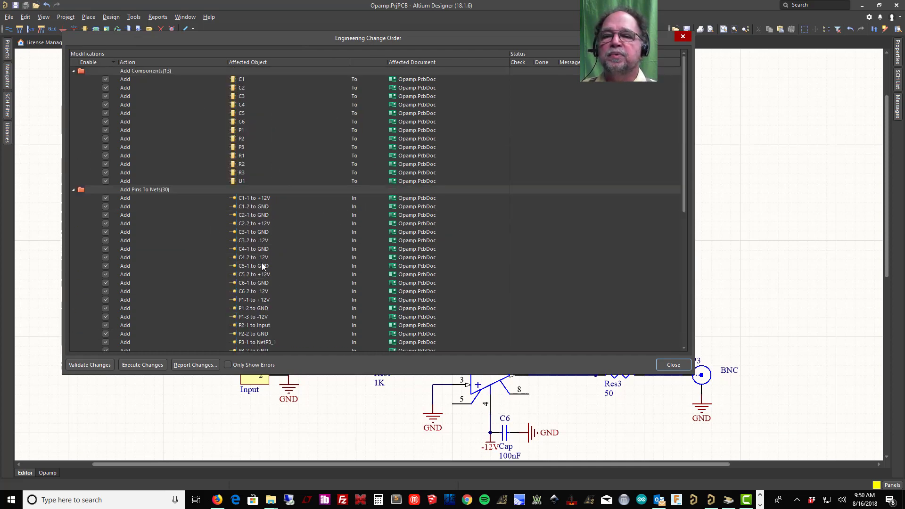
scroll(340, 257, "down", 3)
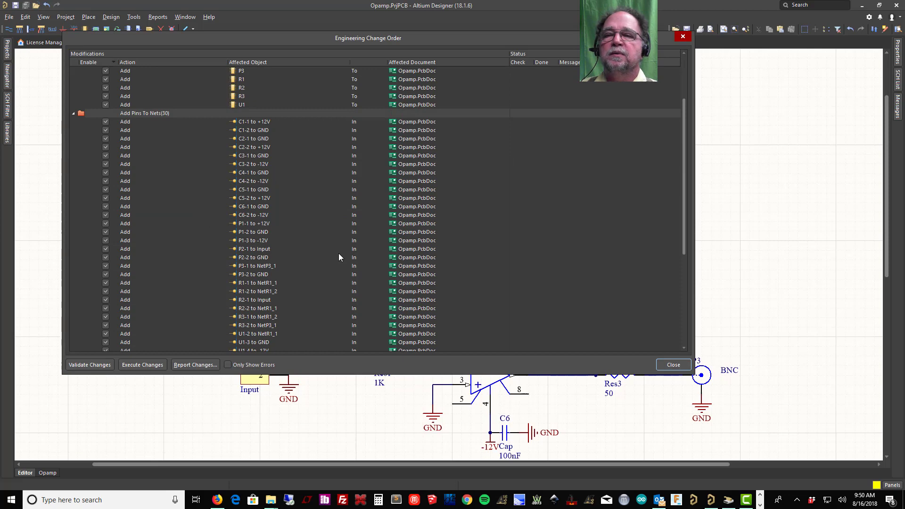
scroll(338, 257, "down", 6)
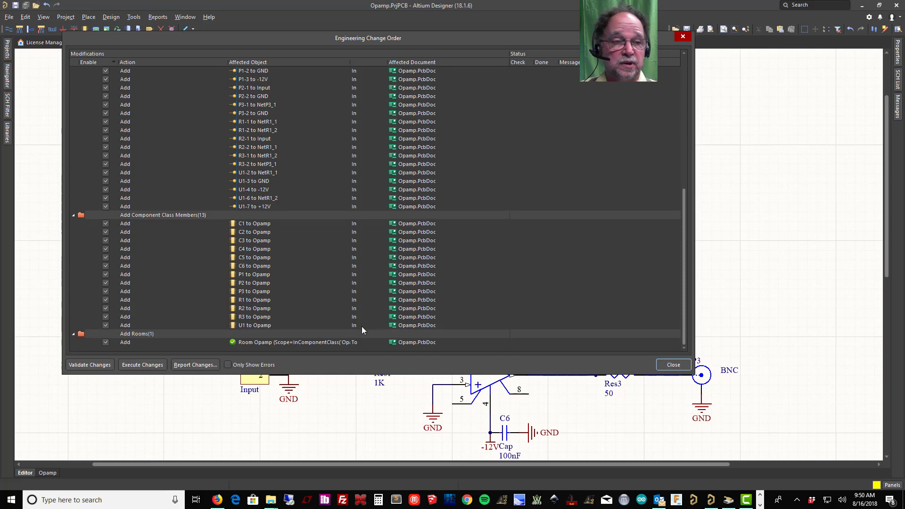
Validate and execute the engineering changes for Opamp.PcbDoc, review the check statuses, and close the change order
left_click(91, 366)
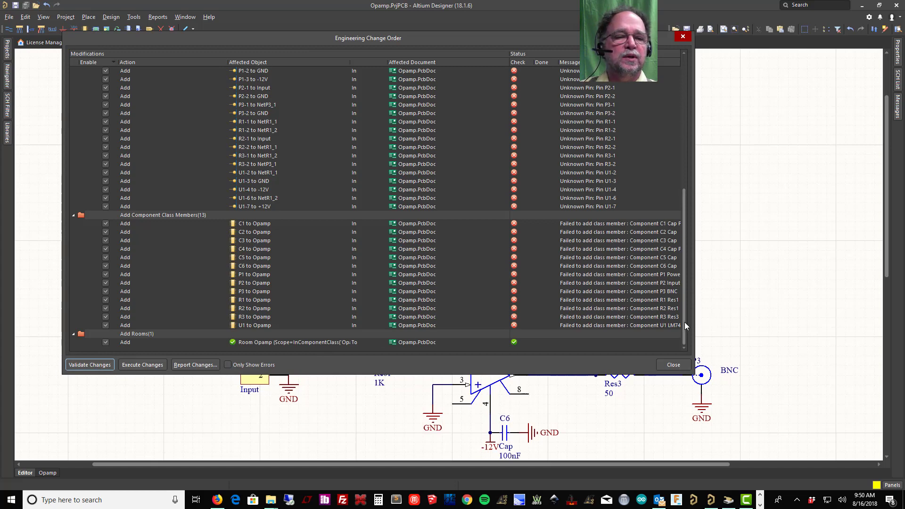
left_click_drag(684, 322, 724, 159)
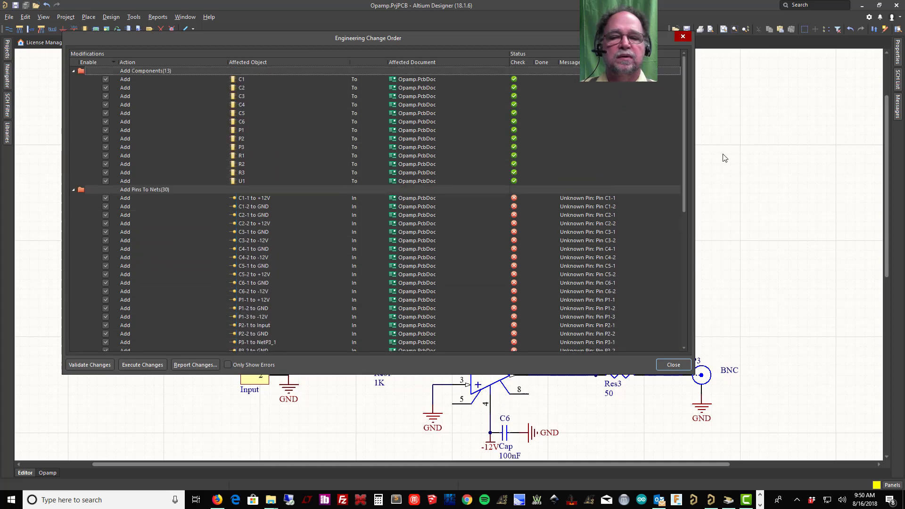
left_click(143, 365)
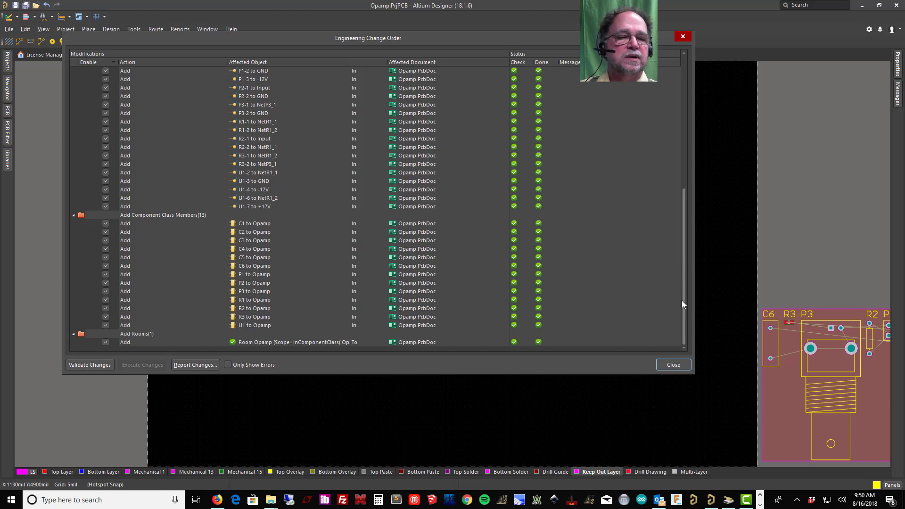
left_click_drag(686, 299, 665, 111)
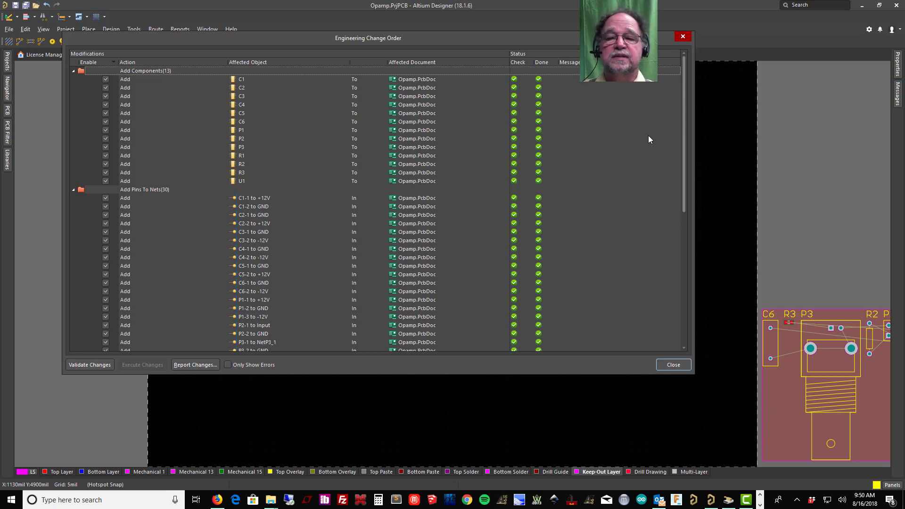
left_click(673, 366)
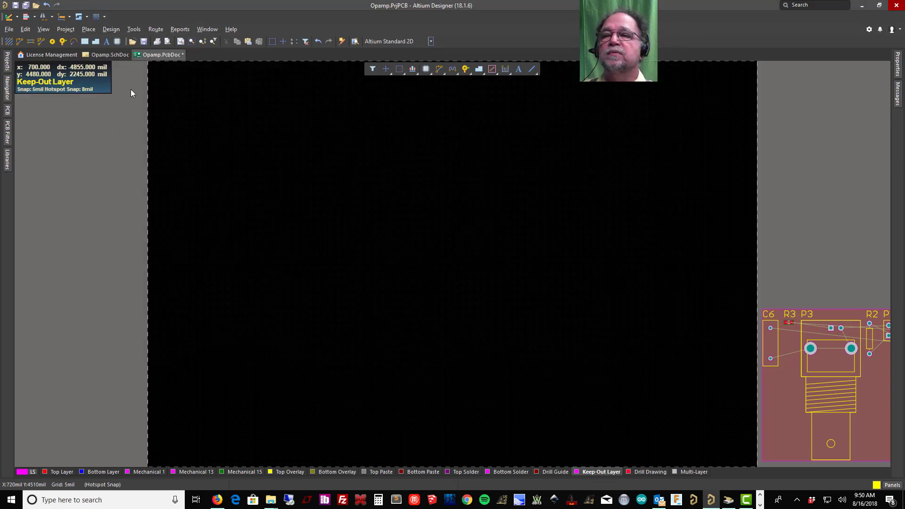
Move the Opamp room with all its components onto the lower part of the black board area and shift C4 slightly downward
left_click(106, 55)
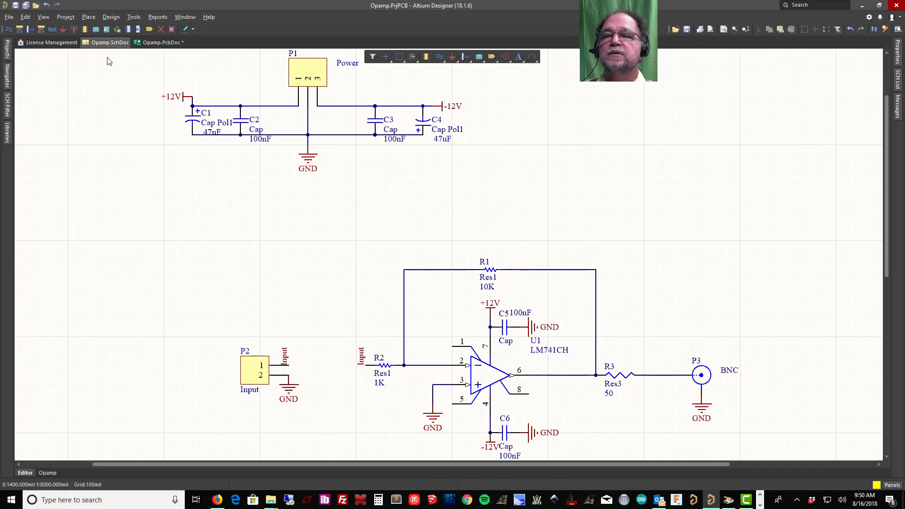
left_click(161, 44)
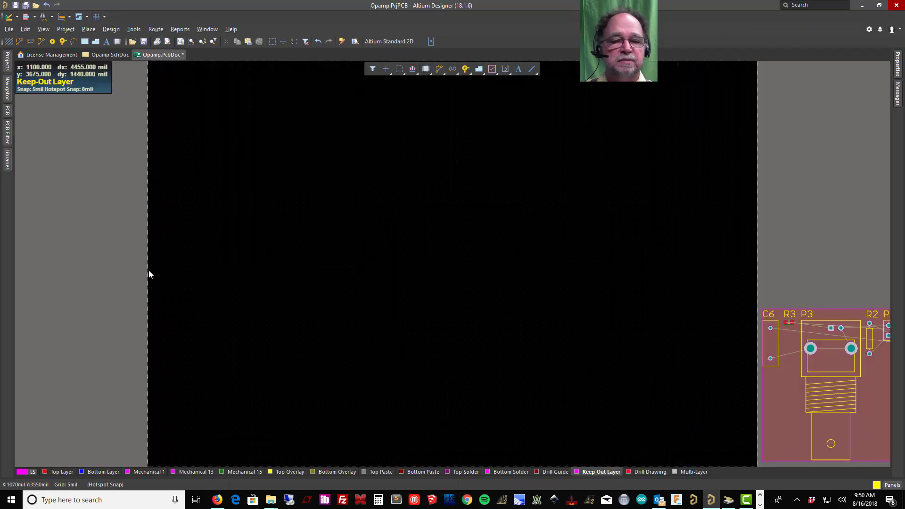
right_click_drag(824, 248, 117, 187)
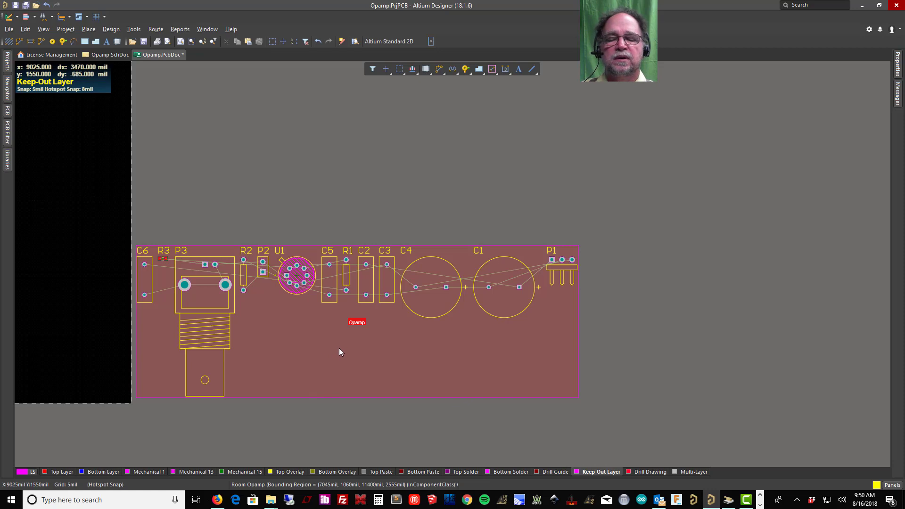
key("KP_Add")
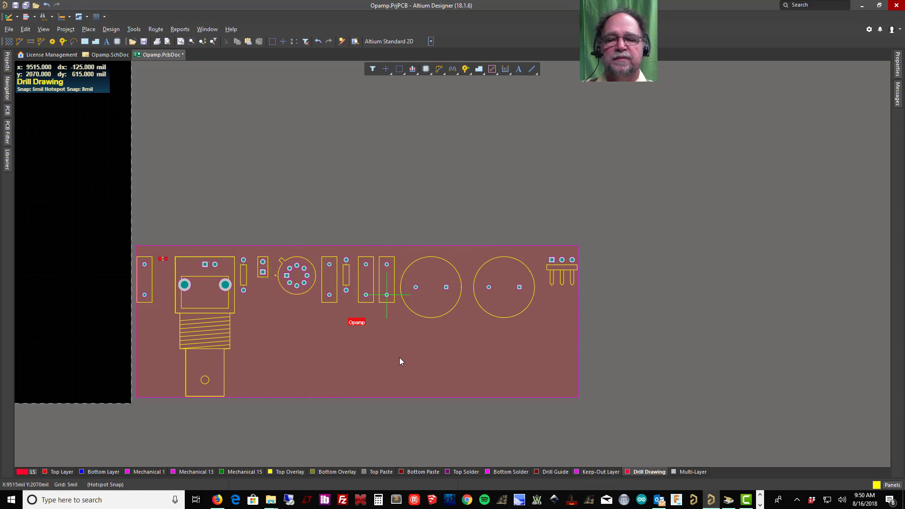
left_click_drag(399, 361, 143, 314)
left_click_drag(130, 248, 392, 292)
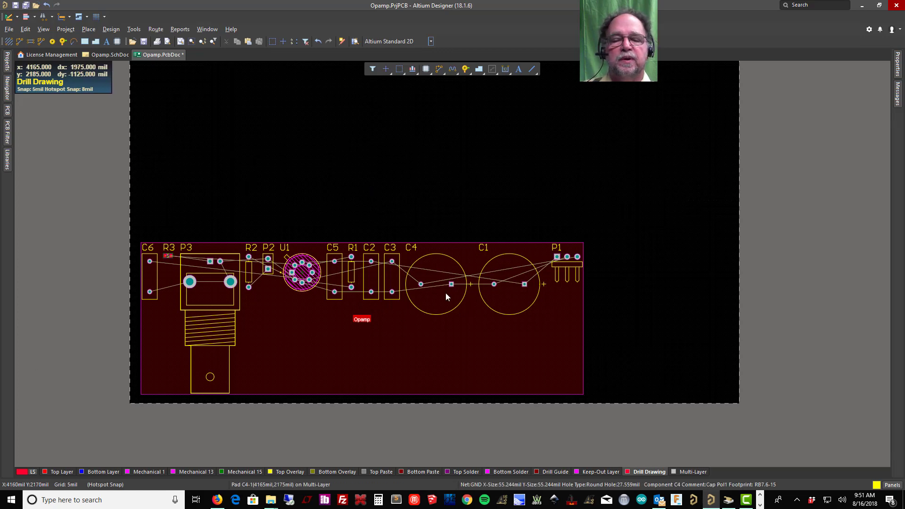
left_click_drag(442, 302, 439, 322)
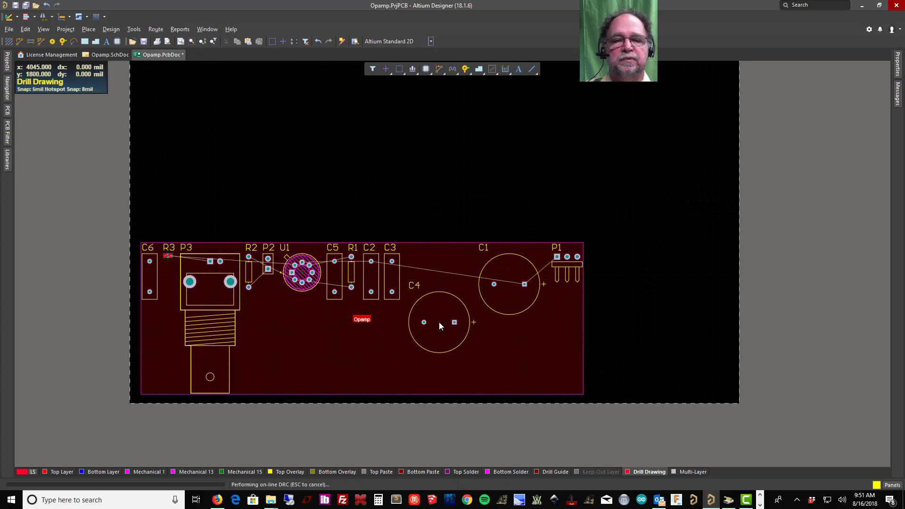
Delete the Opamp room around the components and save the PCB document
left_click(550, 348)
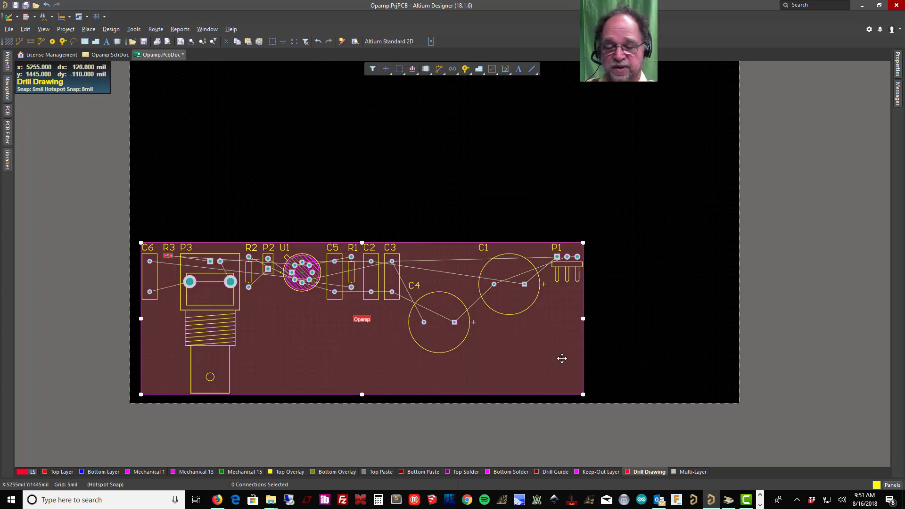
key("Delete")
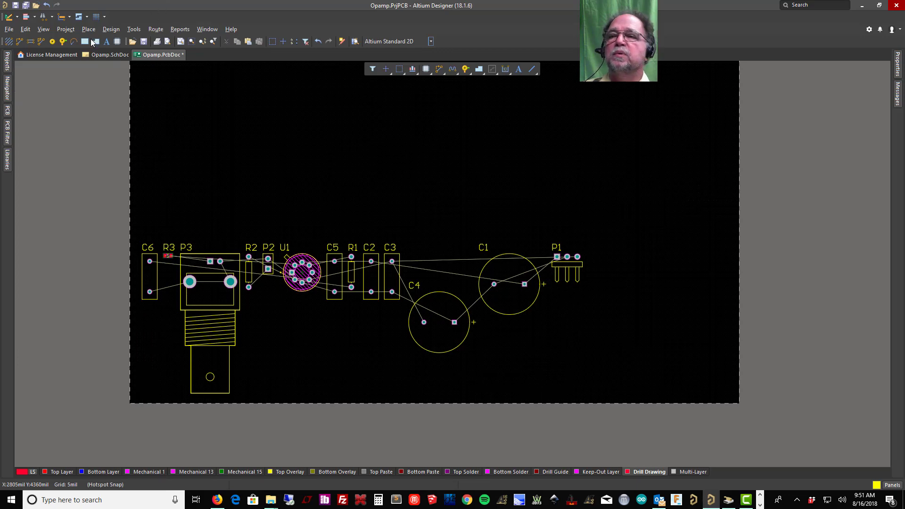
left_click(15, 5)
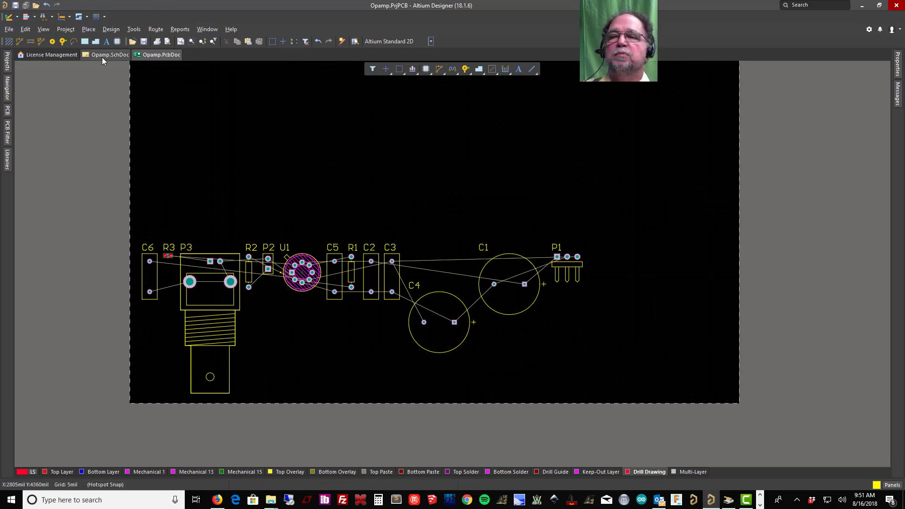
Turn off room generation for Opamp.SchDoc in the project's class generation options
left_click(102, 57)
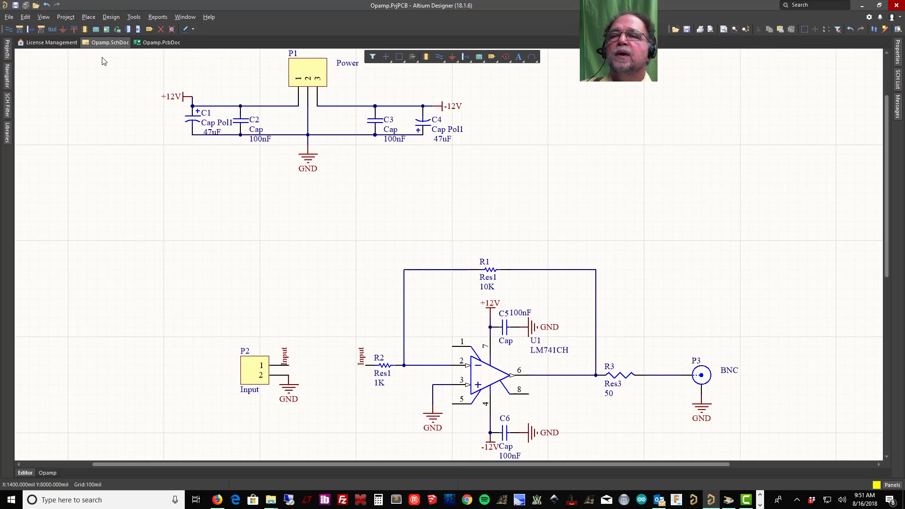
left_click(65, 17)
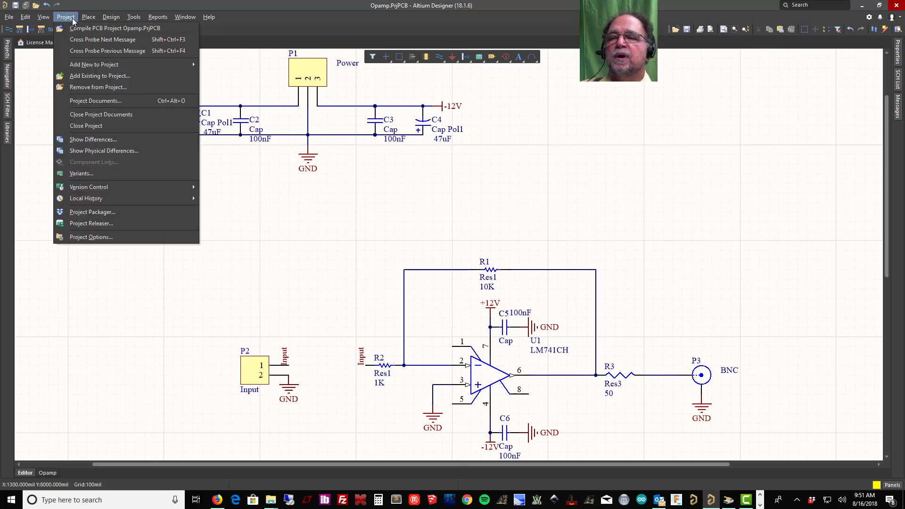
left_click(92, 237)
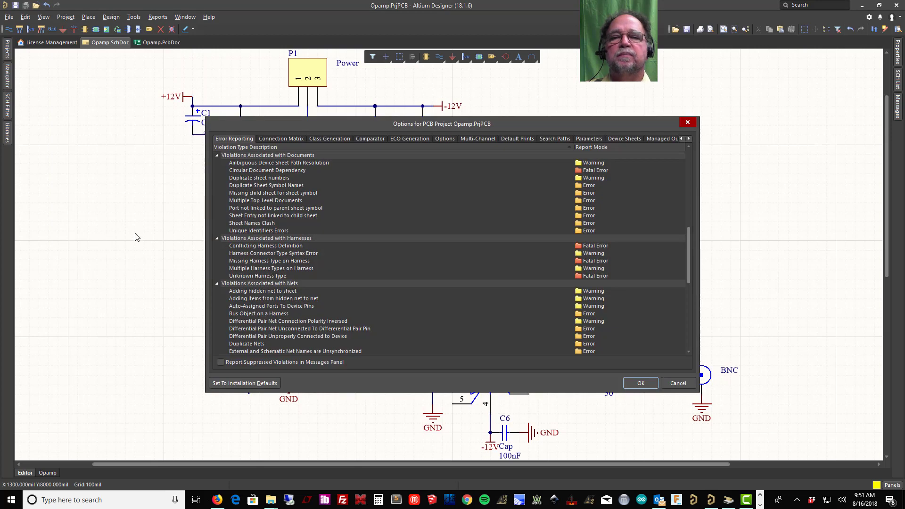
left_click(332, 139)
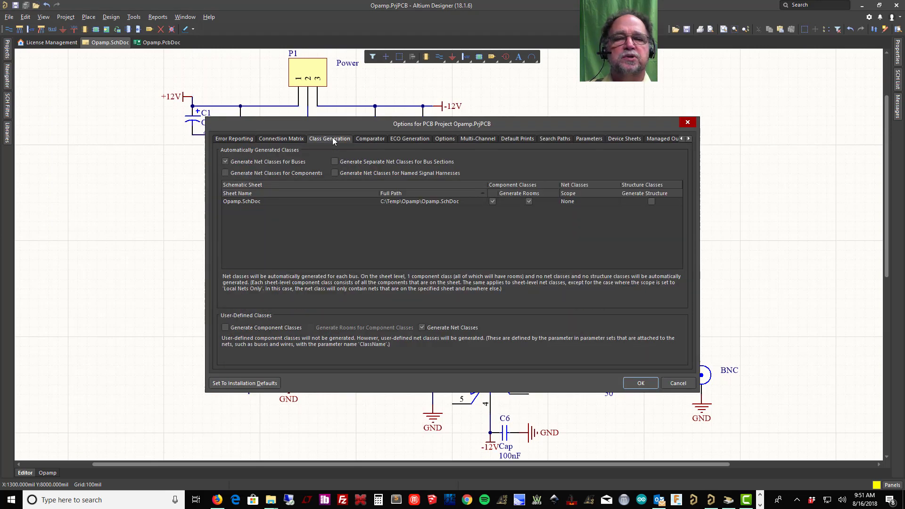
left_click(528, 202)
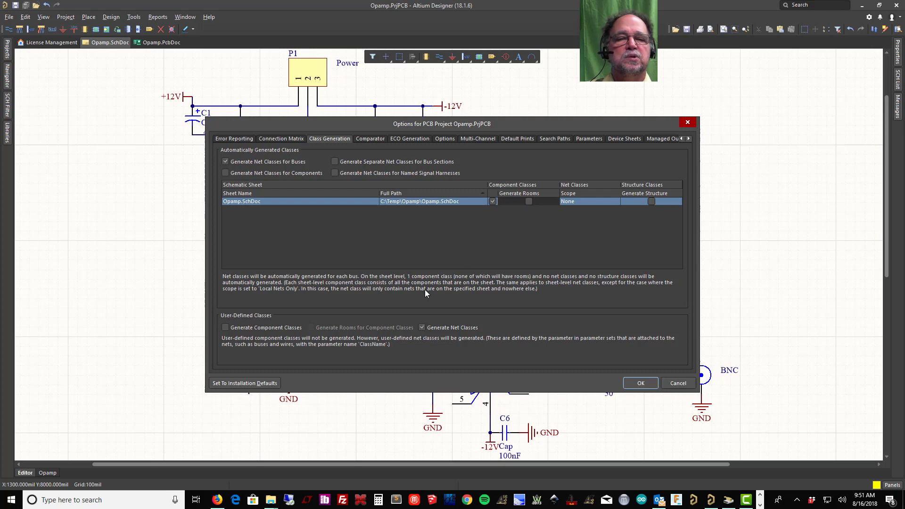
left_click(640, 383)
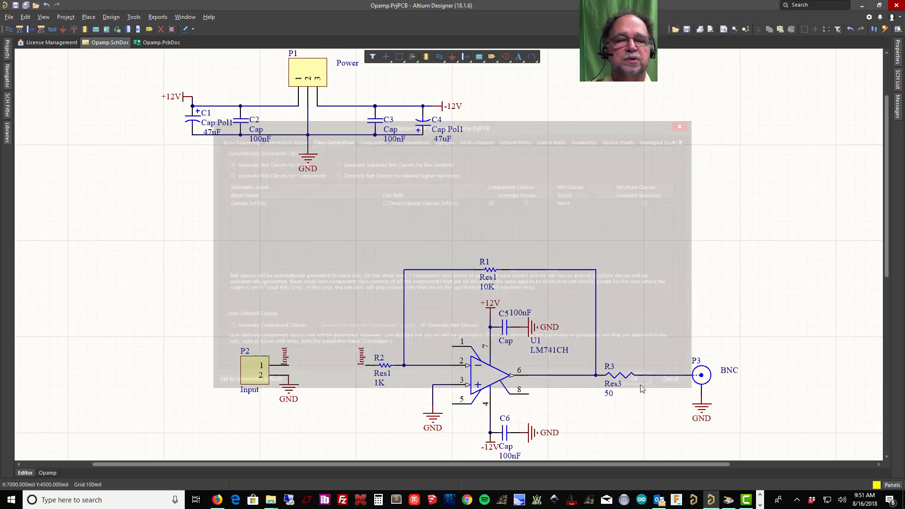
On the PCB, move U1 above and between C6 and R2, and place connector P3 above C4
left_click(159, 42)
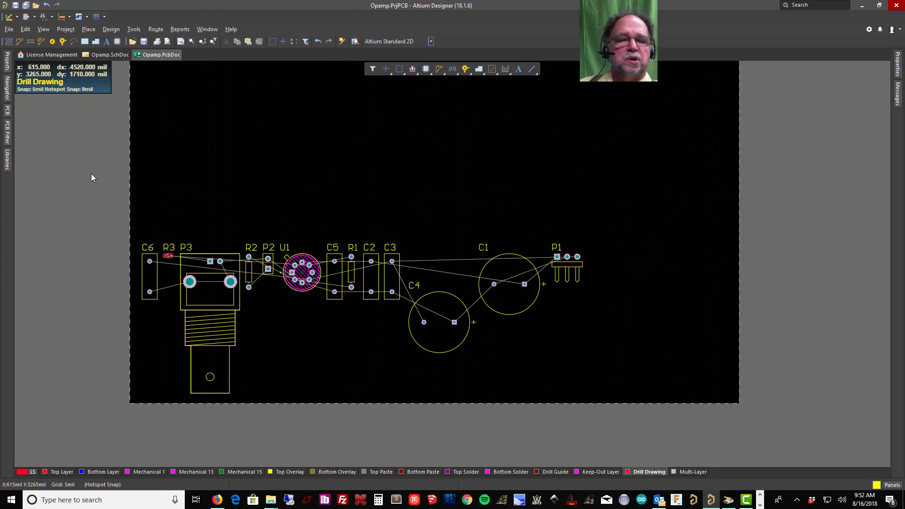
left_click_drag(304, 268, 186, 182)
left_click_drag(209, 287, 415, 132)
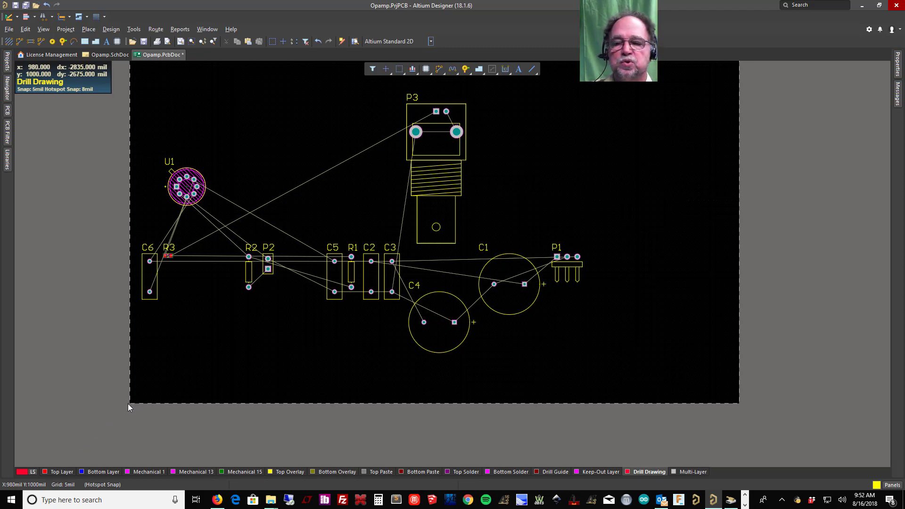
Turn off hotspot snapping near the board's lower-left corner
key("shift+s")
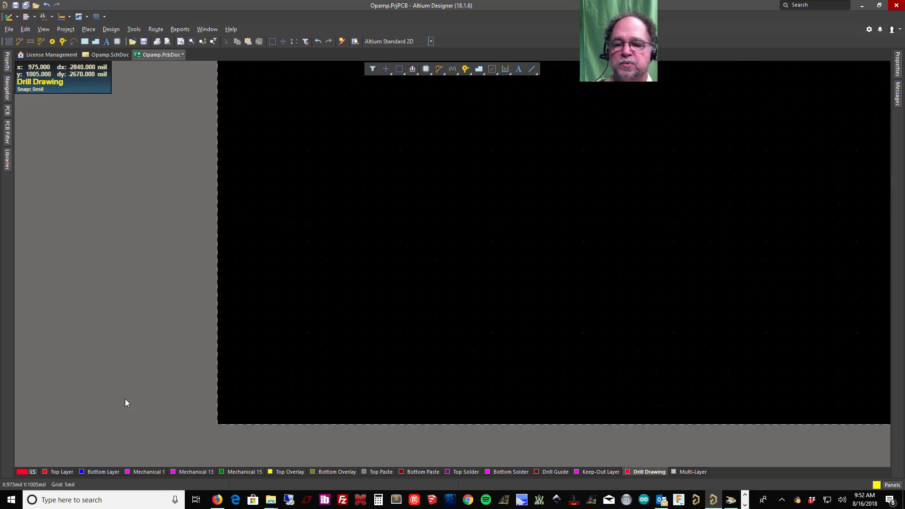
scroll(226, 420, "right", 2, "shift")
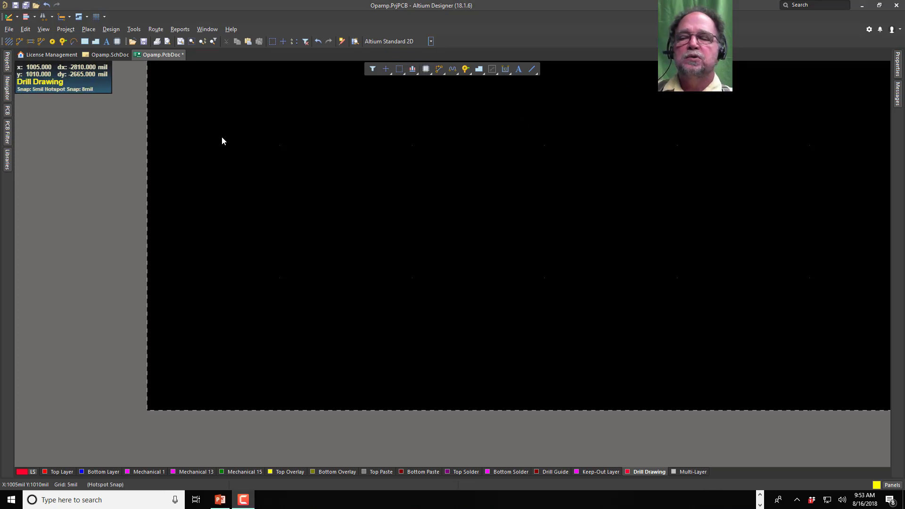
Set the board's relative origin at its lower-left corner
left_click(17, 18)
left_click(16, 18)
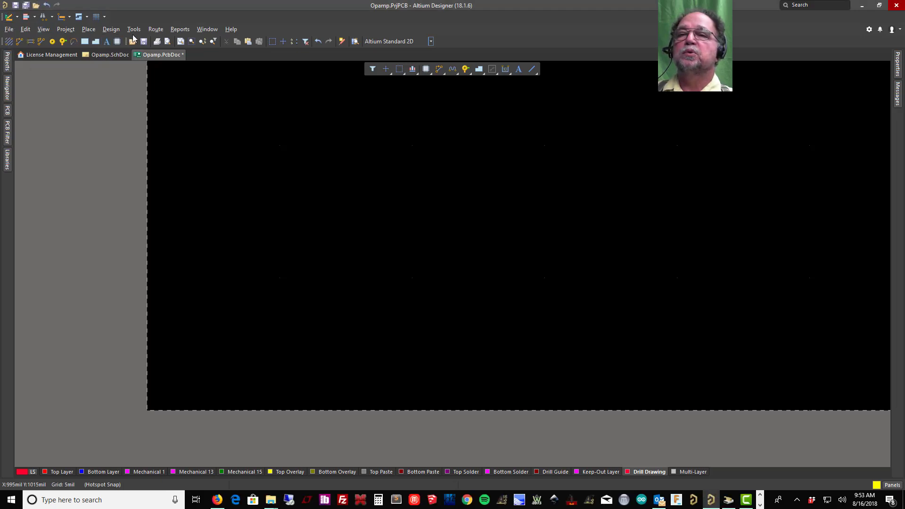
left_click(44, 30)
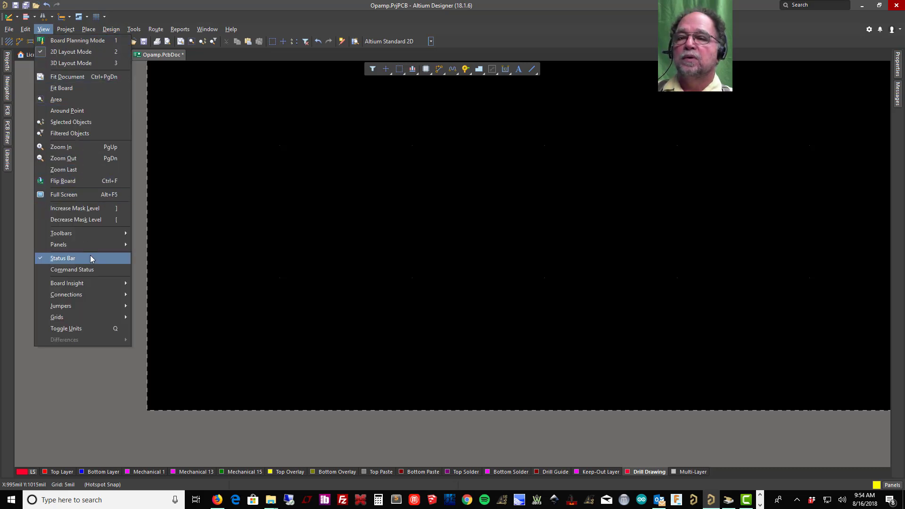
mouse_move(112, 236)
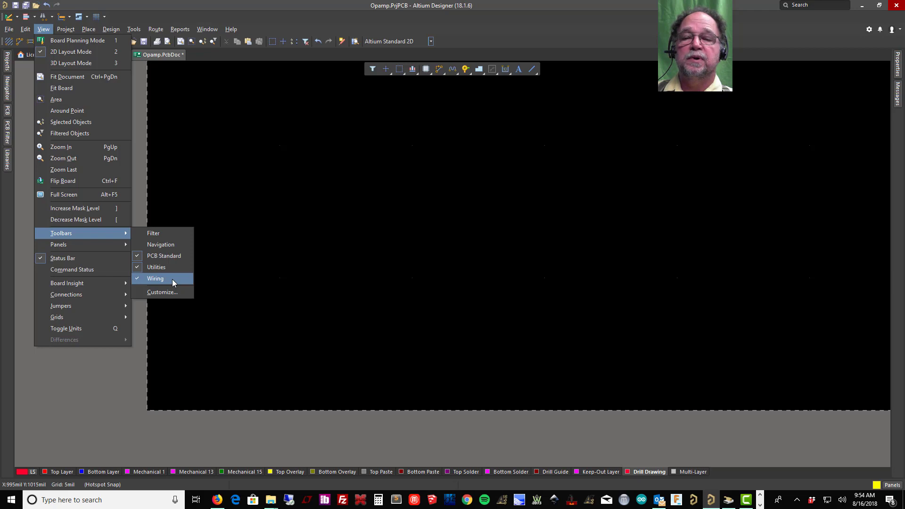
mouse_move(158, 27)
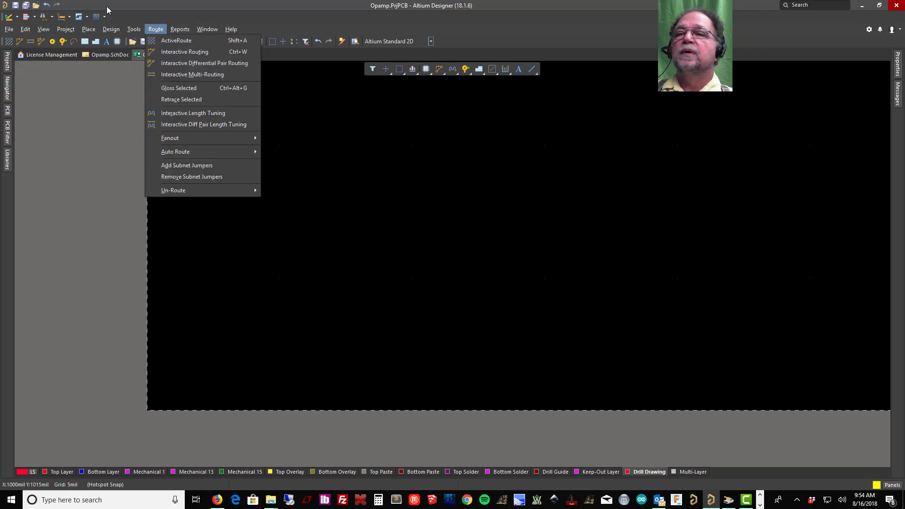
left_click(11, 30)
left_click(18, 16)
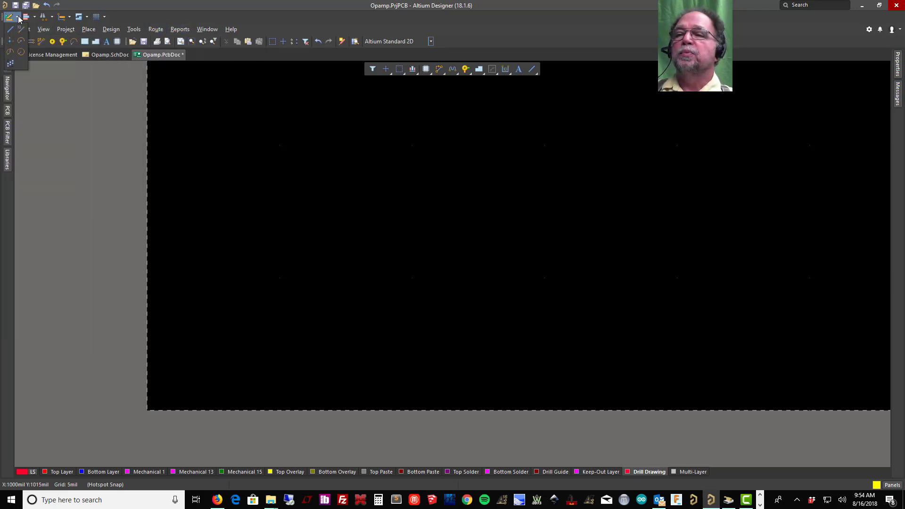
left_click(10, 41)
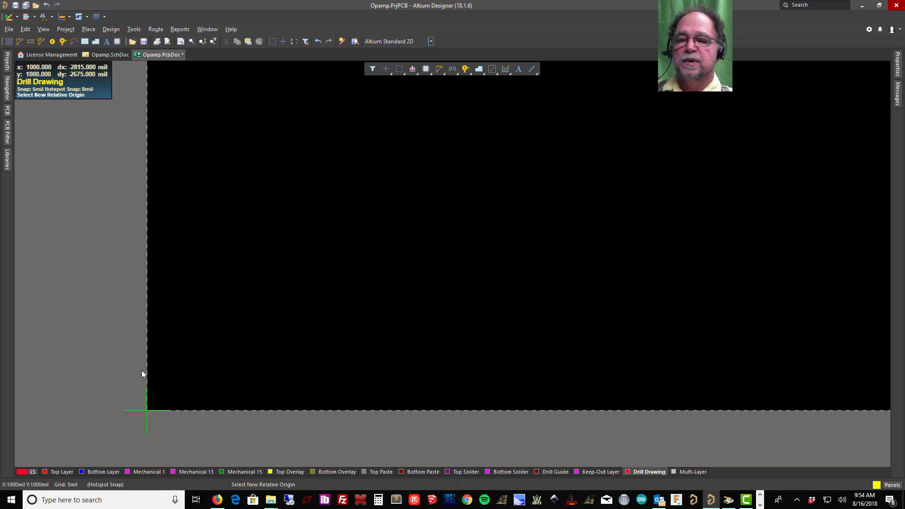
left_click(153, 415)
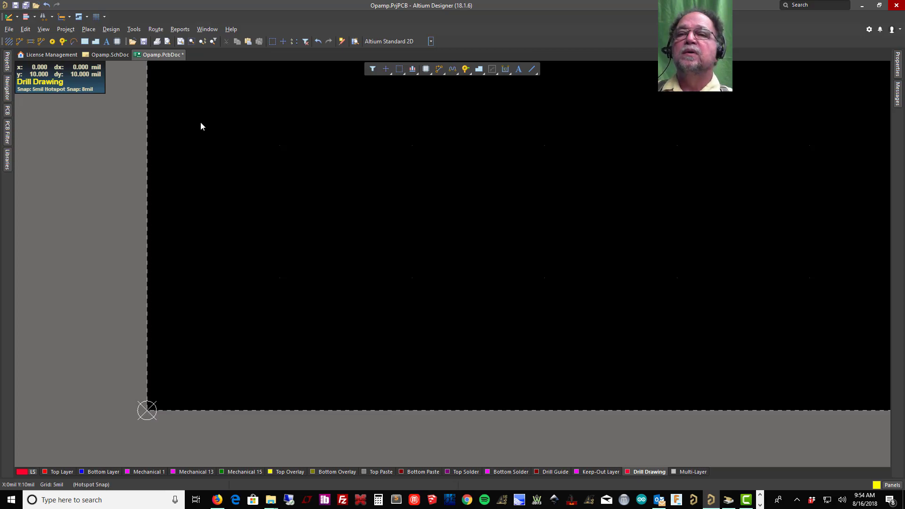
Move capacitor C6 from beside R3 up to the right of U1
left_click(180, 42)
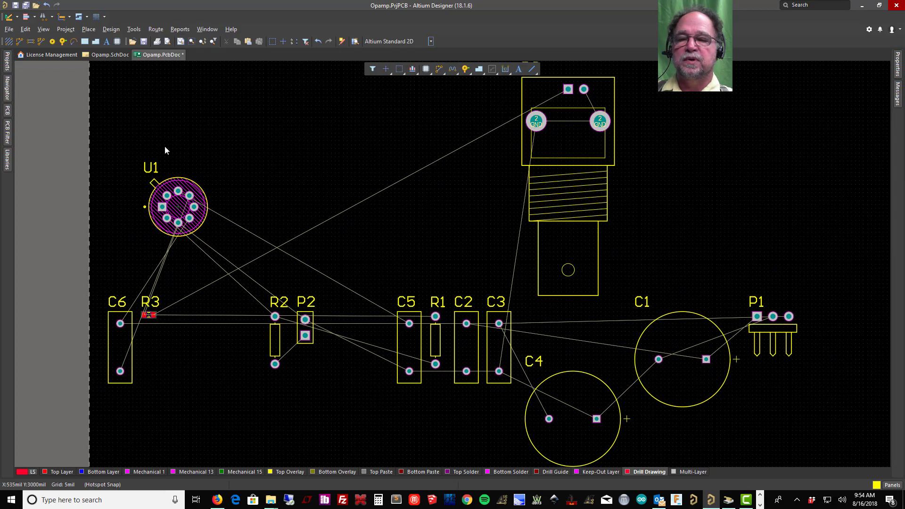
right_click_drag(168, 388, 241, 186)
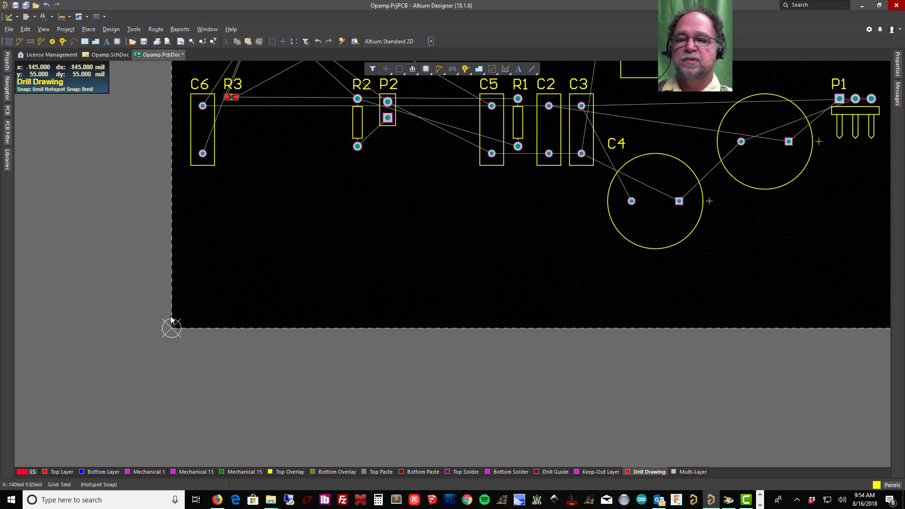
right_click_drag(255, 234, 117, 401)
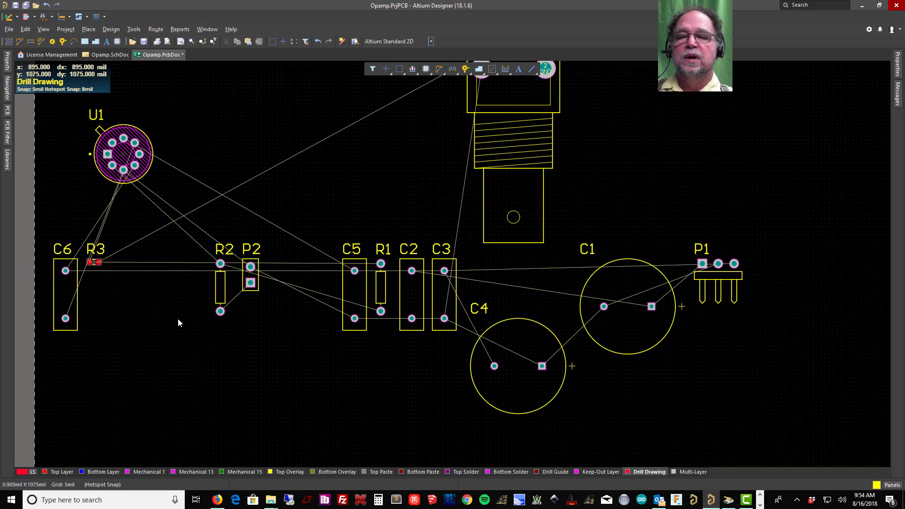
left_click_drag(71, 296, 68, 293)
left_click_drag(212, 228, 302, 160)
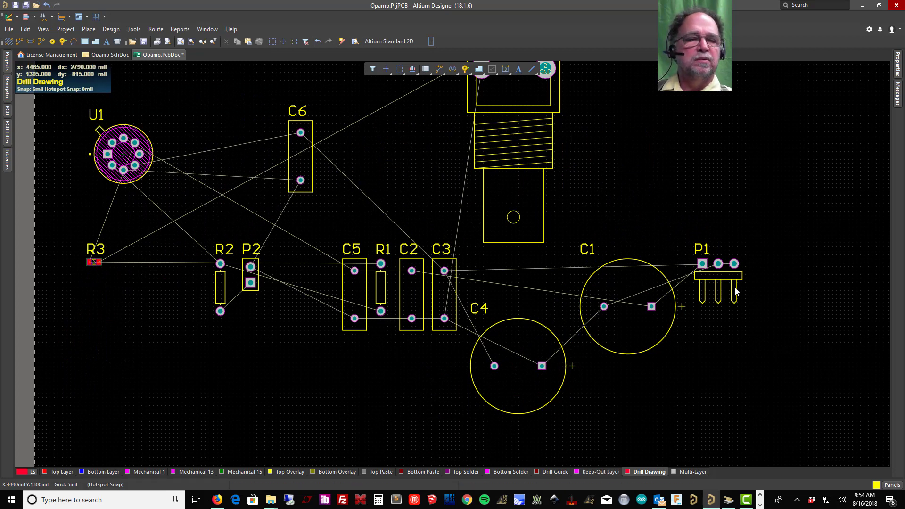
Place connector P1 between U1 and C6, rotated 180°, and move P2 near the board's left edge below R3
left_click_drag(730, 277, 193, 176)
key("space")
key("space")
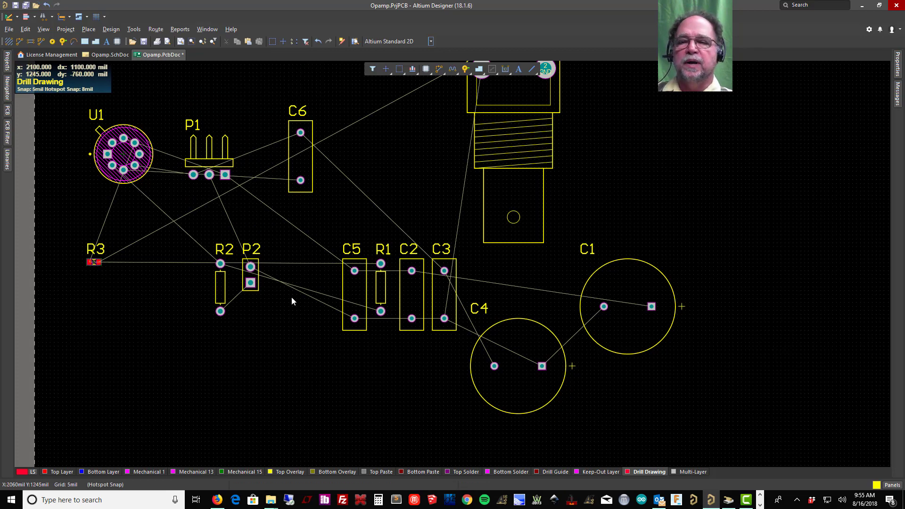
left_click_drag(250, 283, 54, 367)
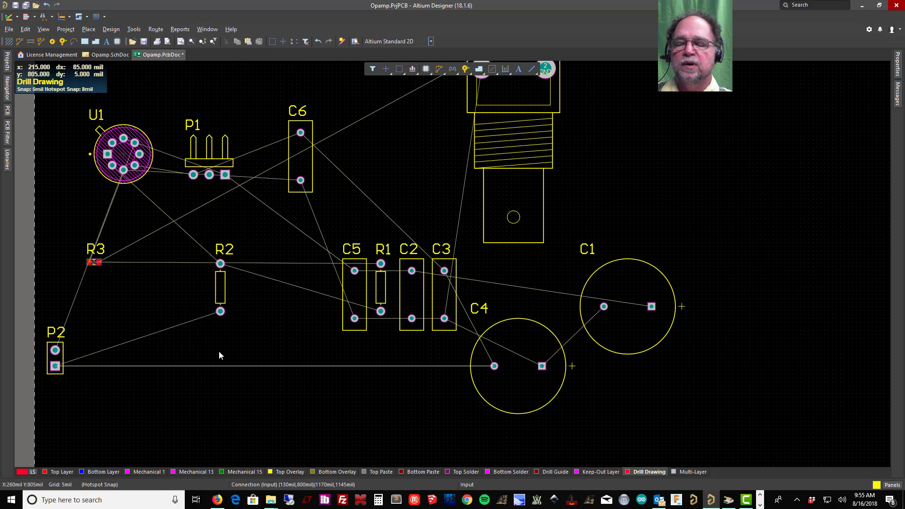
Display connector P2's Input comment, and place that text vertically along P2's right side
left_click(61, 359)
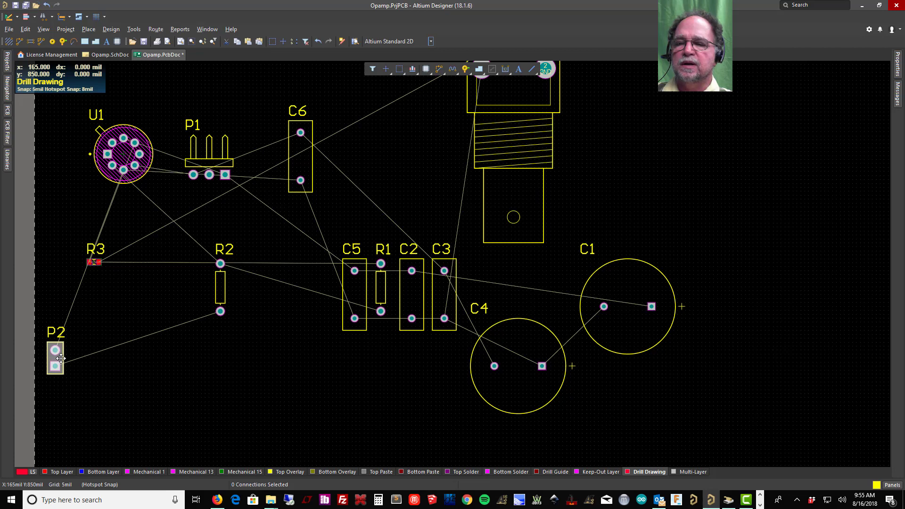
double_click(62, 359)
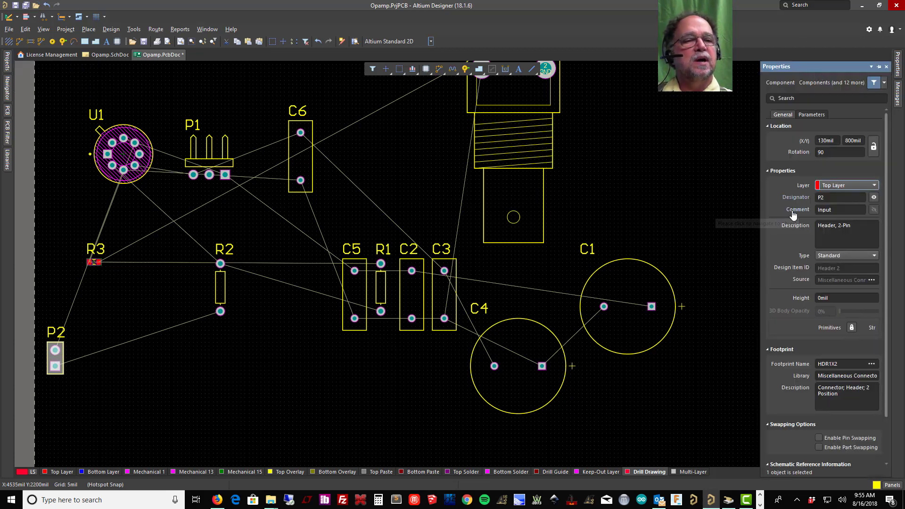
left_click(874, 210)
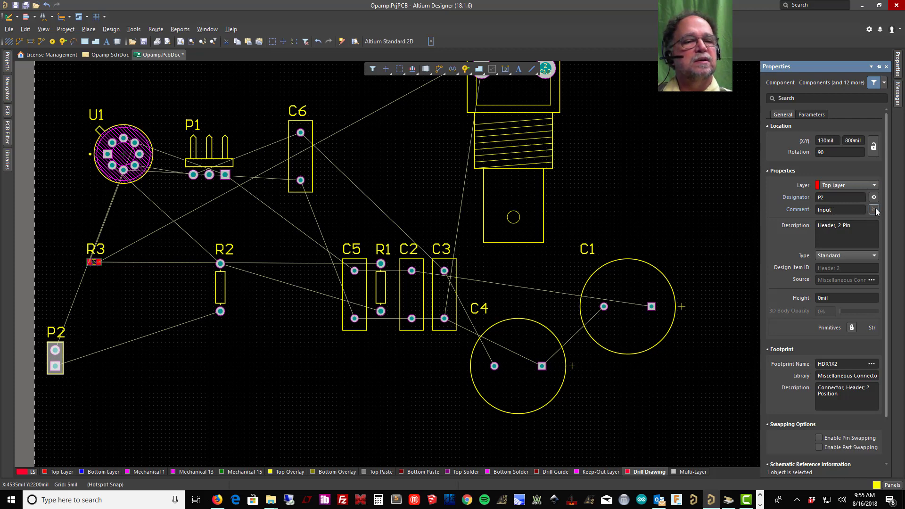
key("p")
key("f")
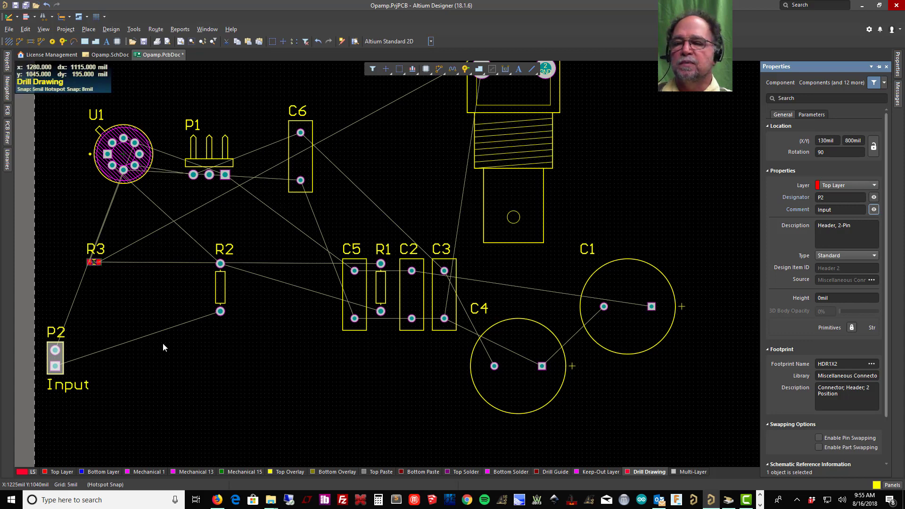
left_click(124, 364)
key("Escape")
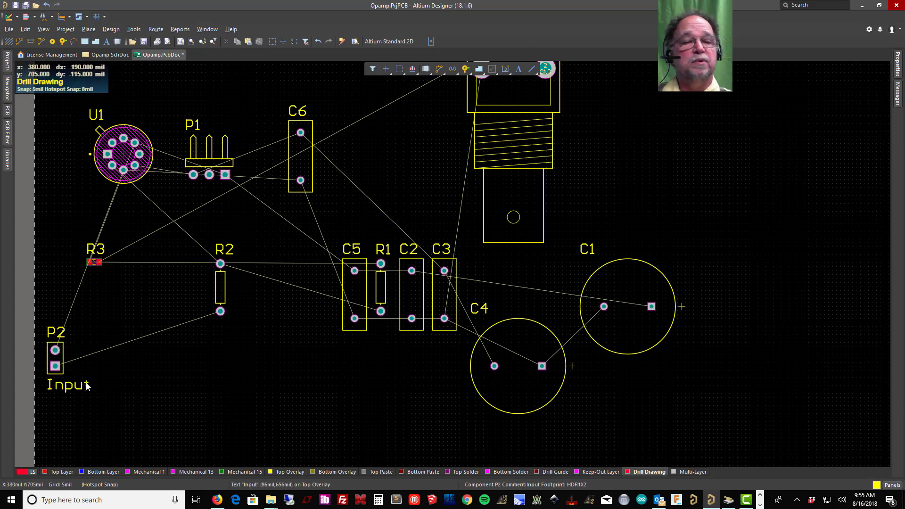
mouse_move(74, 386)
left_mouse_down()
mouse_move(57, 398)
mouse_move(120, 374)
mouse_move(79, 374)
left_mouse_up()
key("space")
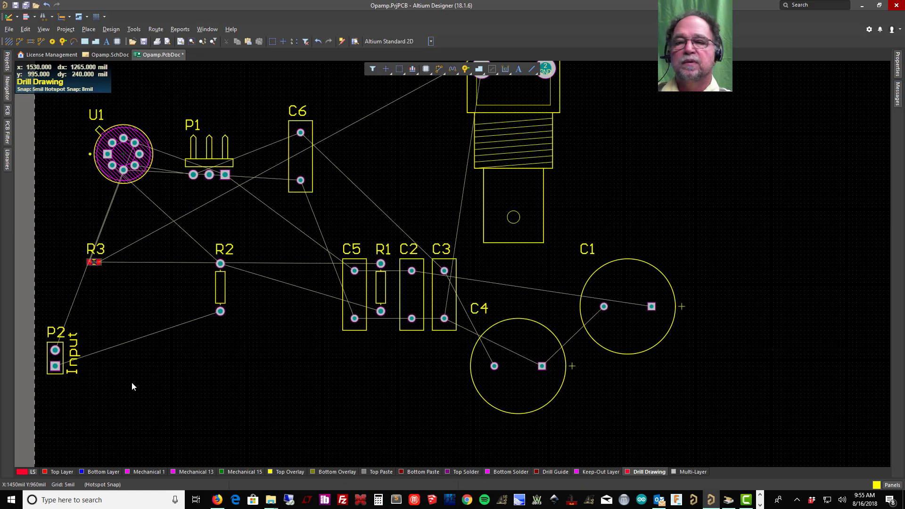
Display P3's BNC comment, and place the connector above and right of C1, rotated 90° so its barrel points right
double_click(500, 104)
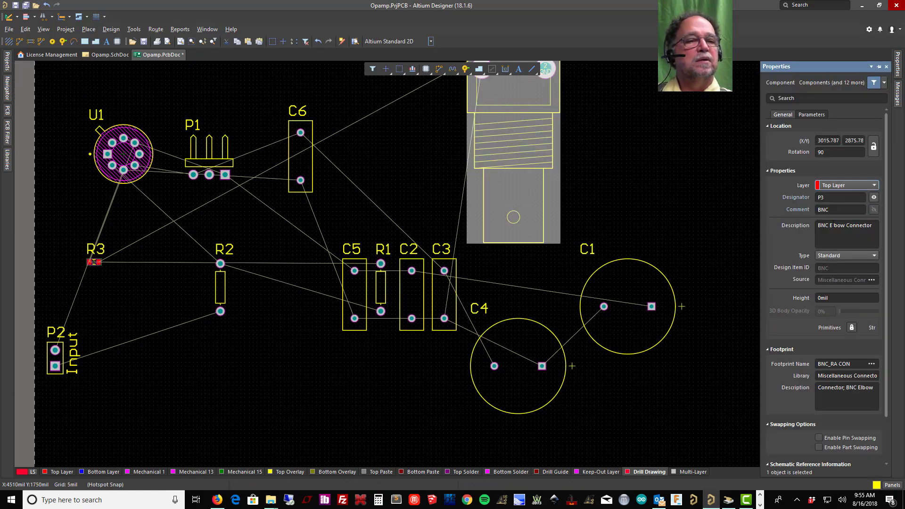
left_click(874, 210)
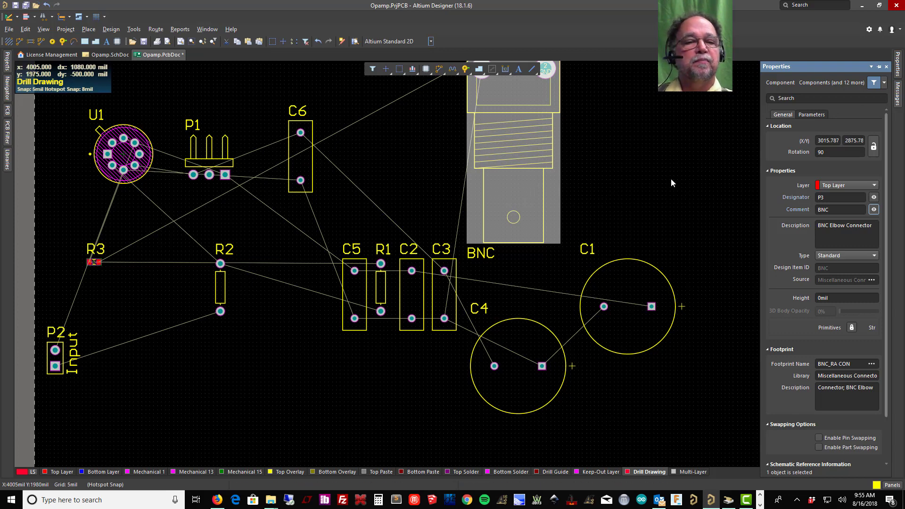
left_click_drag(481, 68, 711, 255)
key("space")
Move U1 below and between R2 and C5, and shift P1 slightly upward after checking the power connector in the schematic
left_click_drag(120, 164, 288, 383)
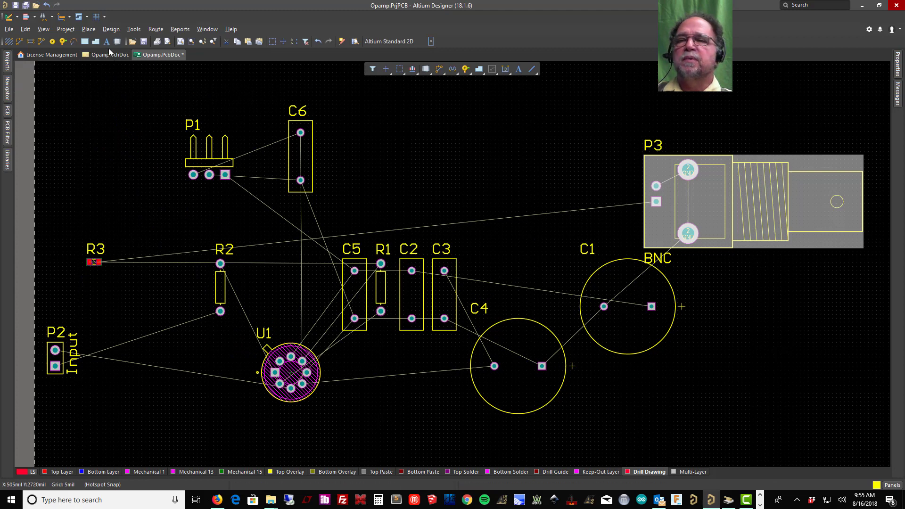
left_click(106, 54)
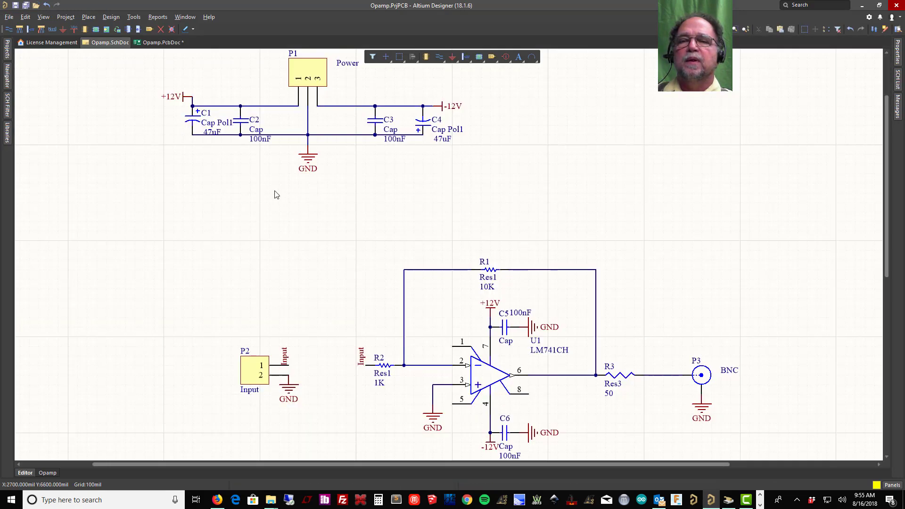
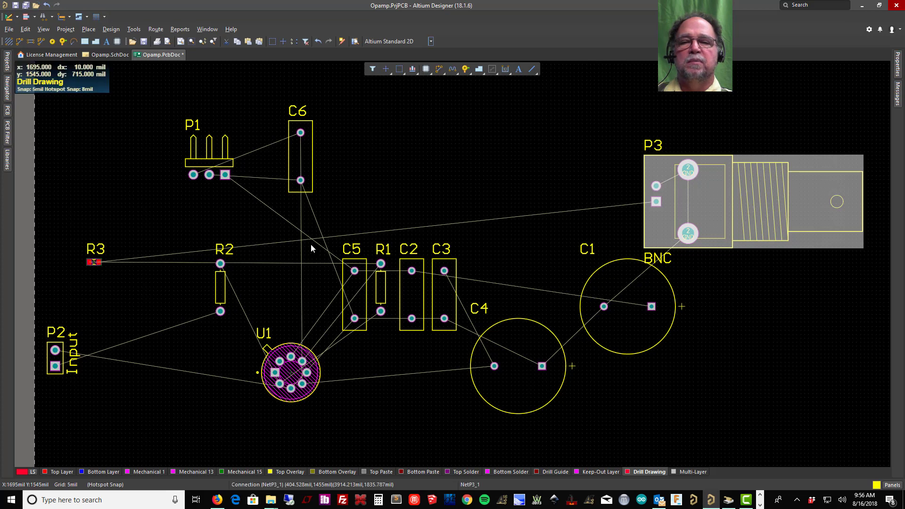
left_click_drag(210, 165, 210, 148)
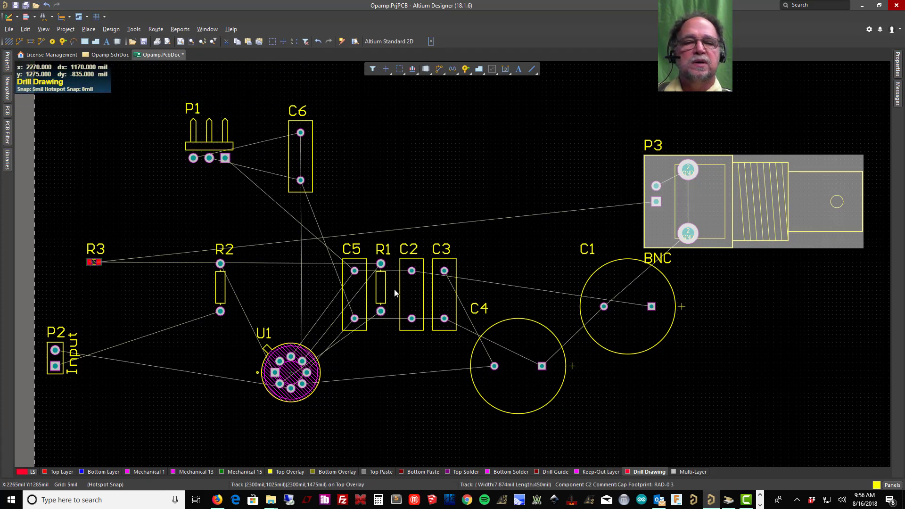
Move C1 just below P1, and relocate C6 to the right, above and beyond C3
left_click_drag(622, 301, 457, 273)
left_click_drag(379, 277, 245, 201)
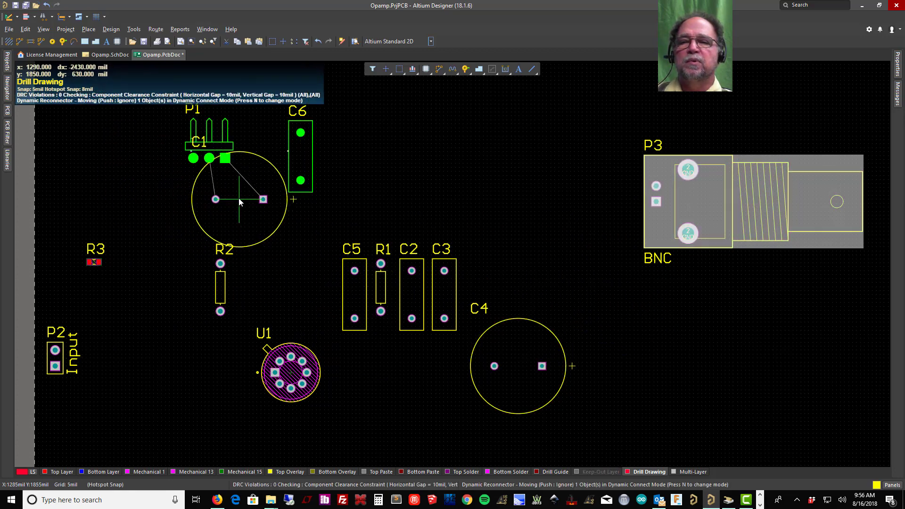
left_click_drag(300, 156, 487, 150)
Move R2 between P2 and U1, and mirror C1 horizontally directly below P1
left_click_drag(230, 211, 203, 222)
left_click_drag(227, 286, 183, 396)
left_click_drag(210, 225, 219, 243)
key("x")
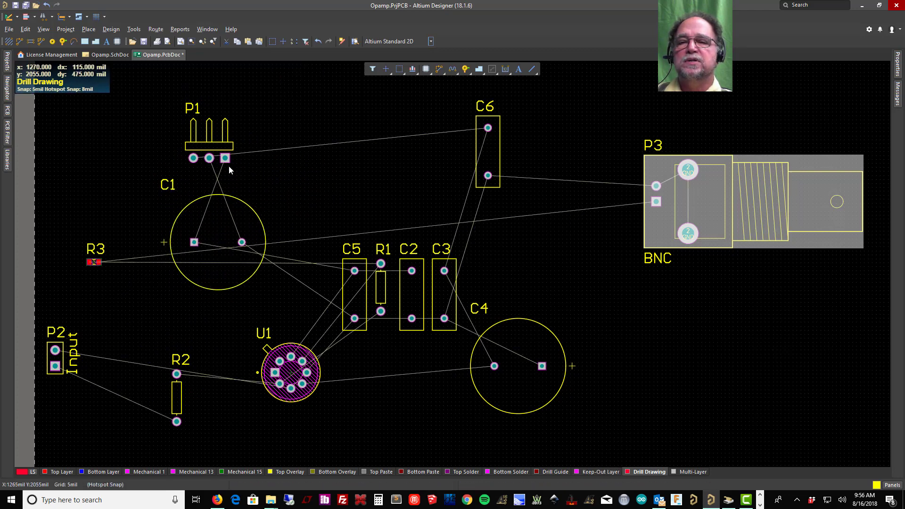
Mirror C1 horizontally again below and right of P1 with its designator centred above it, and place C4 to its left
left_click_drag(216, 273, 276, 217)
key("x")
left_click_drag(238, 164, 284, 161)
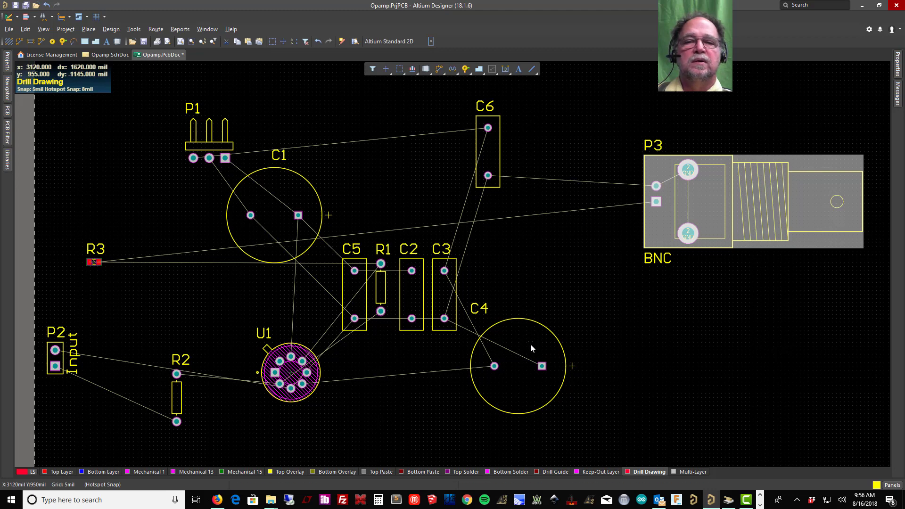
left_click_drag(545, 350, 151, 222)
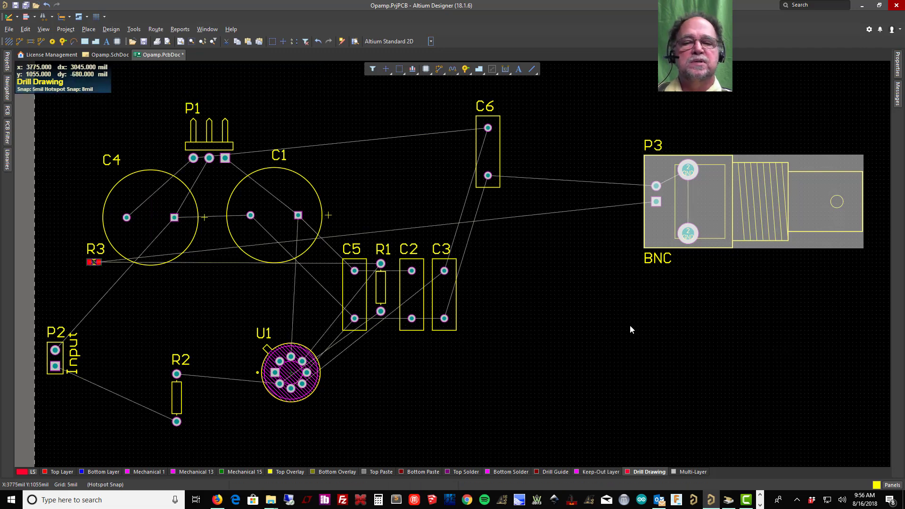
Rotate C2 and C3 to horizontal, placing C2 directly below C1 and C3 directly below C4
left_click_drag(411, 288, 276, 292)
key("space")
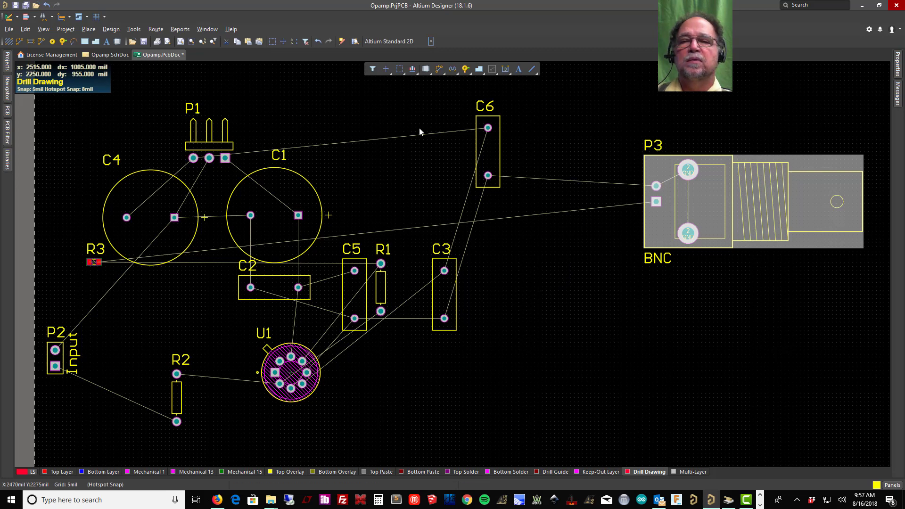
left_click_drag(448, 295, 143, 284)
key("space")
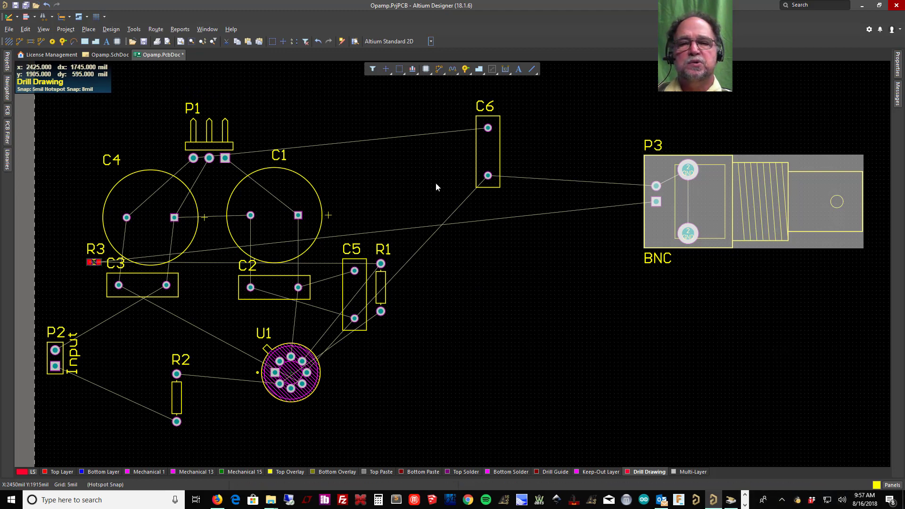
Move R2 close to the right of P2, and place U1 immediately to the right of R2
left_click(183, 401)
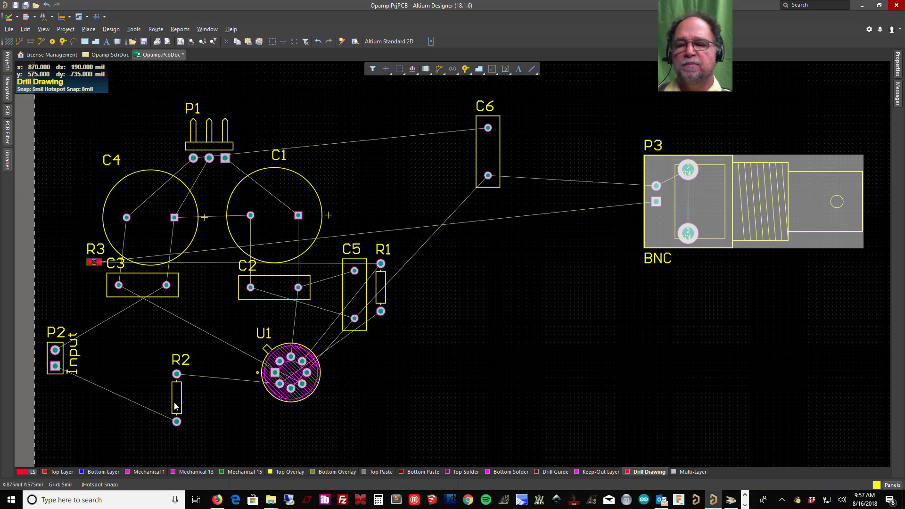
left_click_drag(183, 401, 91, 390)
left_click_drag(289, 376, 146, 390)
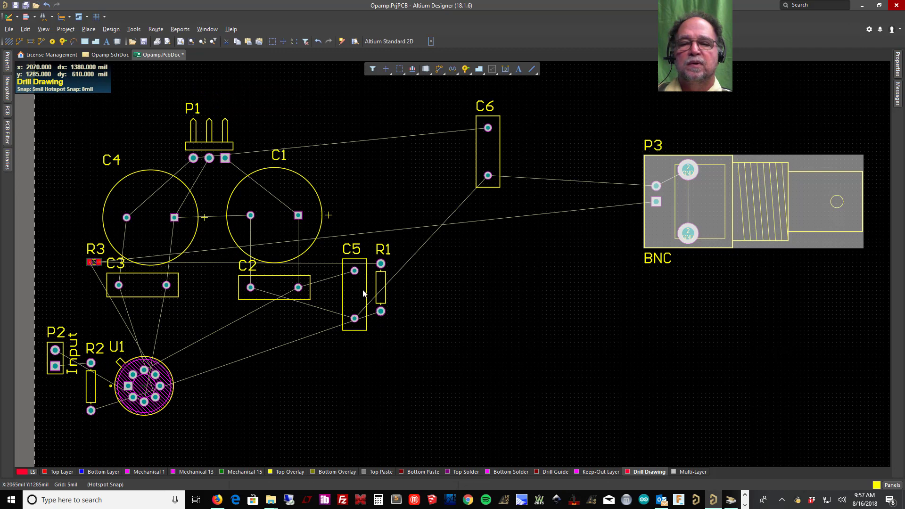
Place C5 vertically to the right of U1 and C6 horizontally below U1
left_click_drag(364, 293, 204, 389)
left_click_drag(489, 155, 139, 442)
key("space")
Rotate R1 to horizontal and place it just above U1, below C3
left_click_drag(384, 296, 150, 325)
key("space")
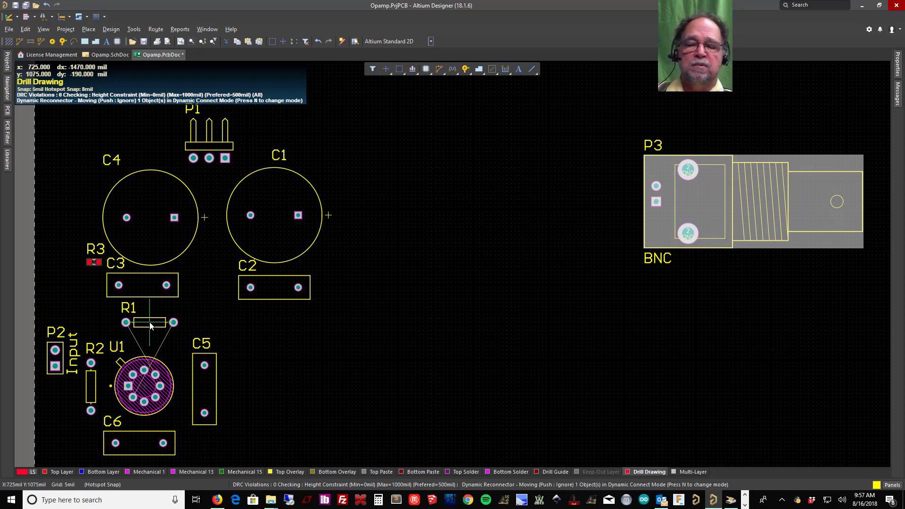
left_click_drag(150, 325, 152, 344)
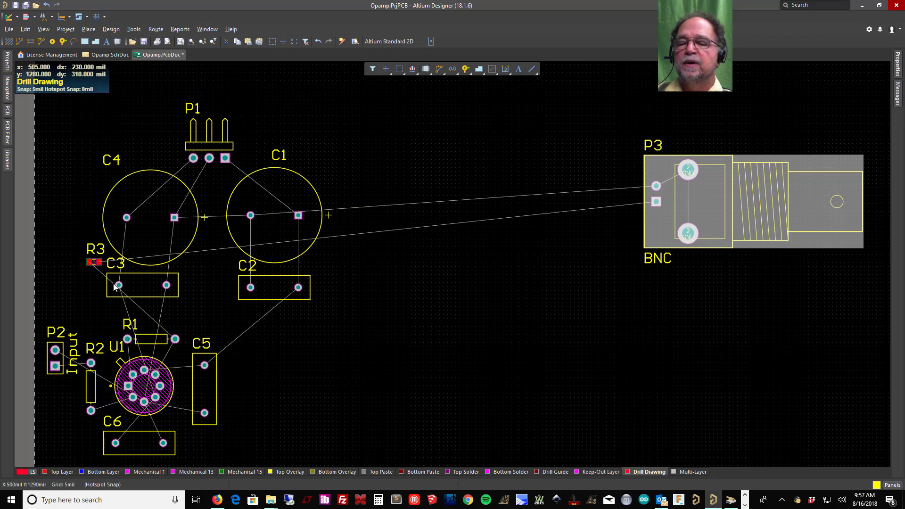
Place R3 vertically to the right of C5 and P3 to the right of R3, and save the board
left_click_drag(93, 261, 230, 387)
key("space")
left_click_drag(706, 203, 322, 412)
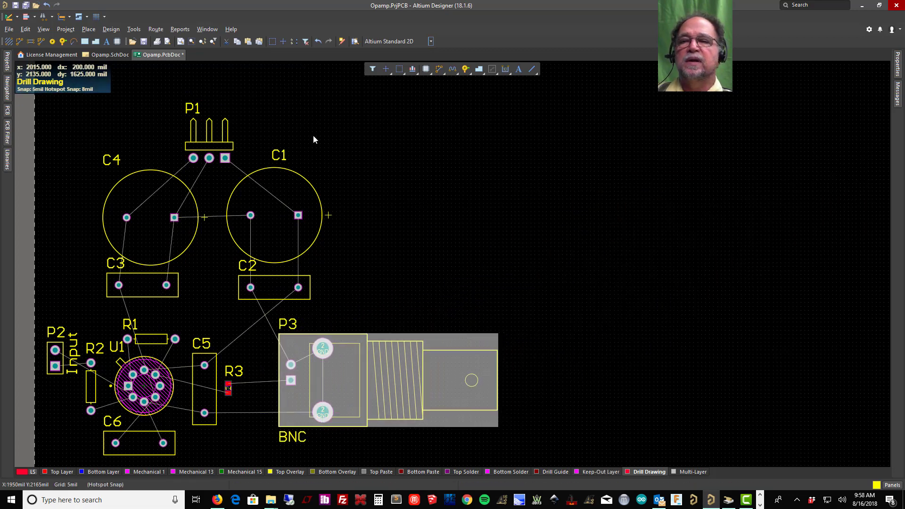
left_click(15, 6)
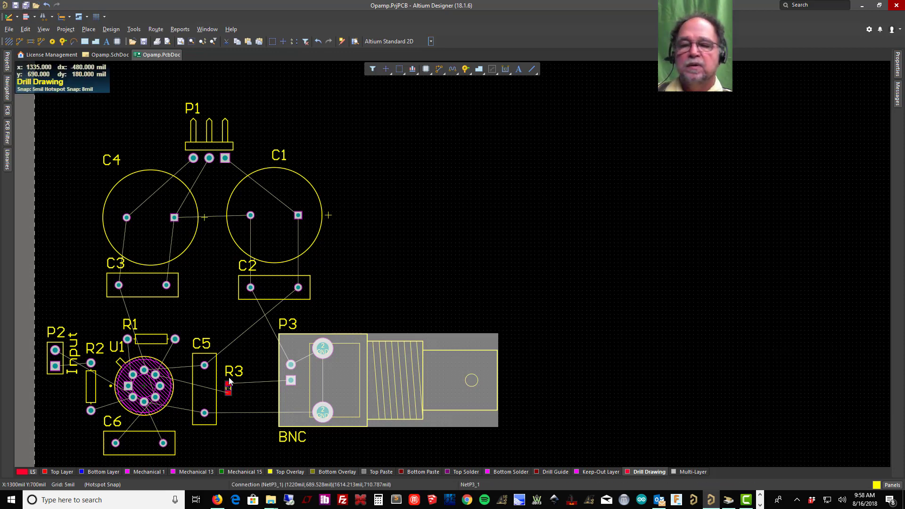
scroll(244, 364, "down", 3, "ctrl")
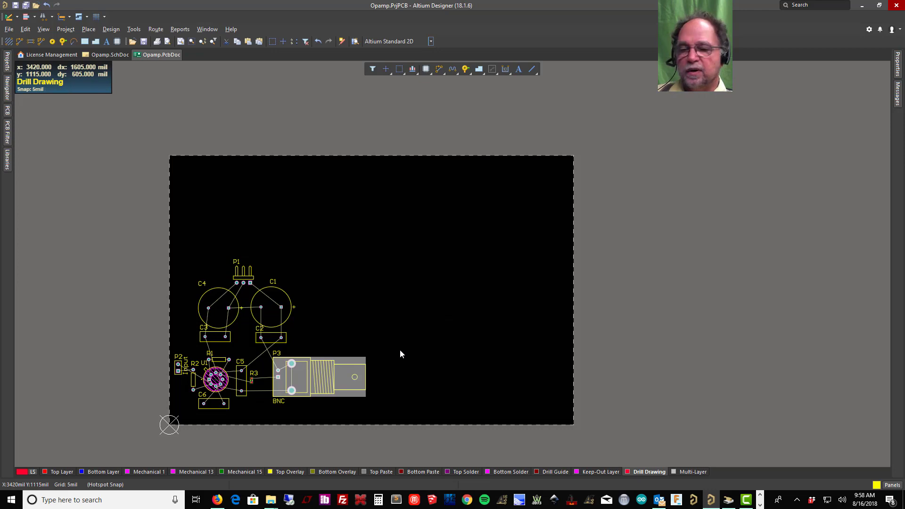
key("ctrl+a")
left_click_drag(272, 312, 275, 307)
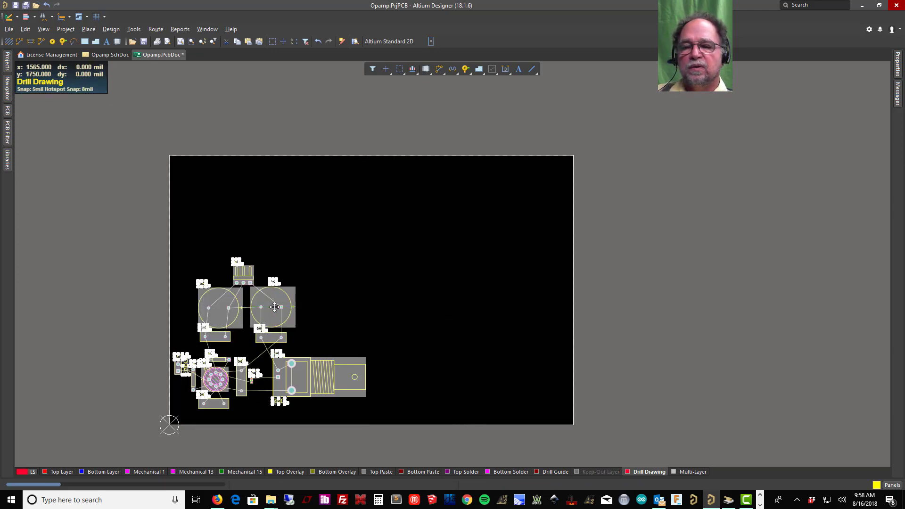
left_click(170, 208)
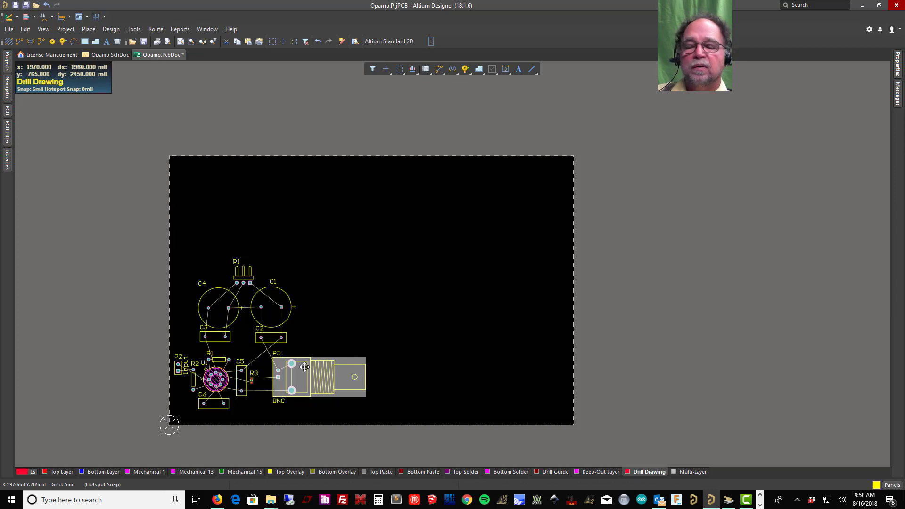
Move all components together down and slightly left, close to the board's lower-left corner
left_click_drag(380, 410, 174, 255)
left_click_drag(295, 382, 293, 397)
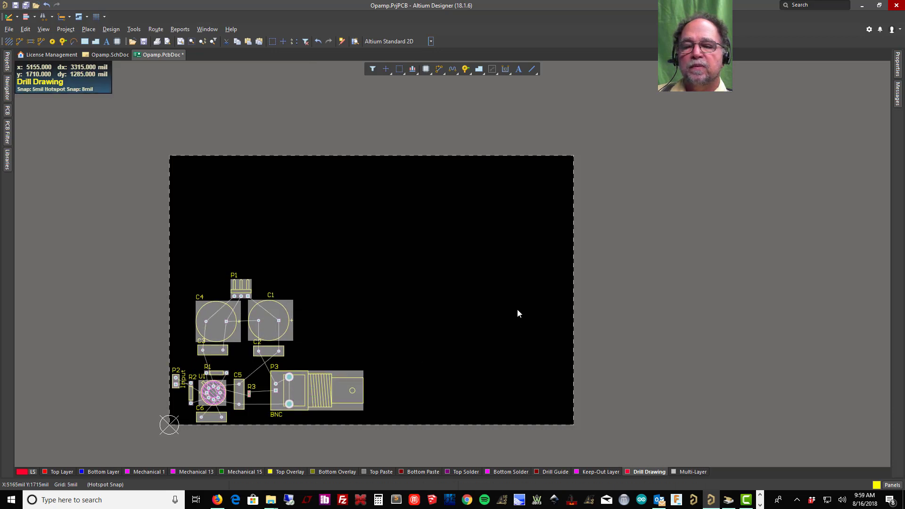
left_click(209, 236)
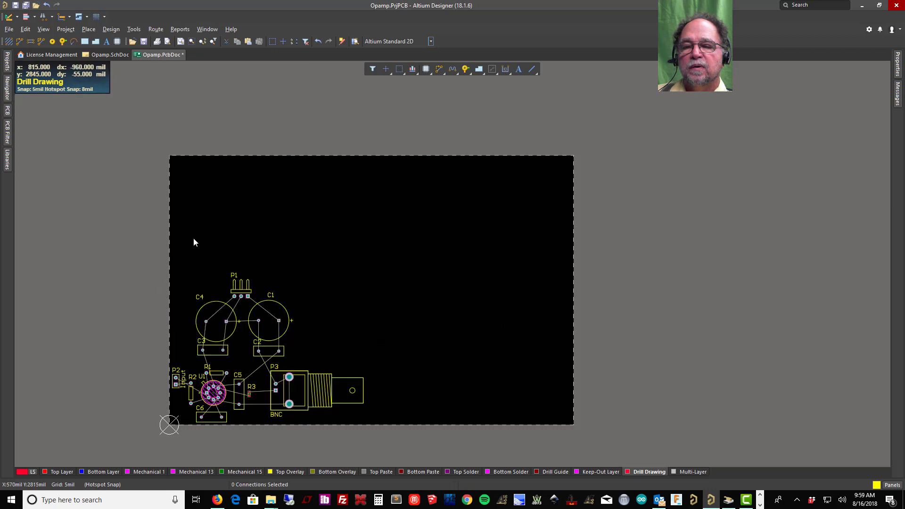
Move P1, C1, C2, C3 and C4 as a group down and left, close above U1 and P3
left_click_drag(179, 237, 316, 365)
left_click_drag(267, 324, 255, 337)
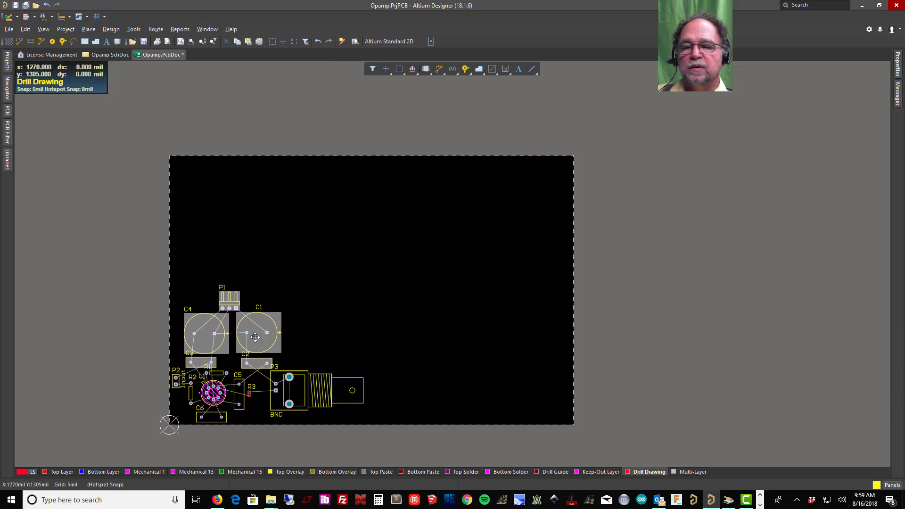
scroll(175, 346, "up", 5, "ctrl")
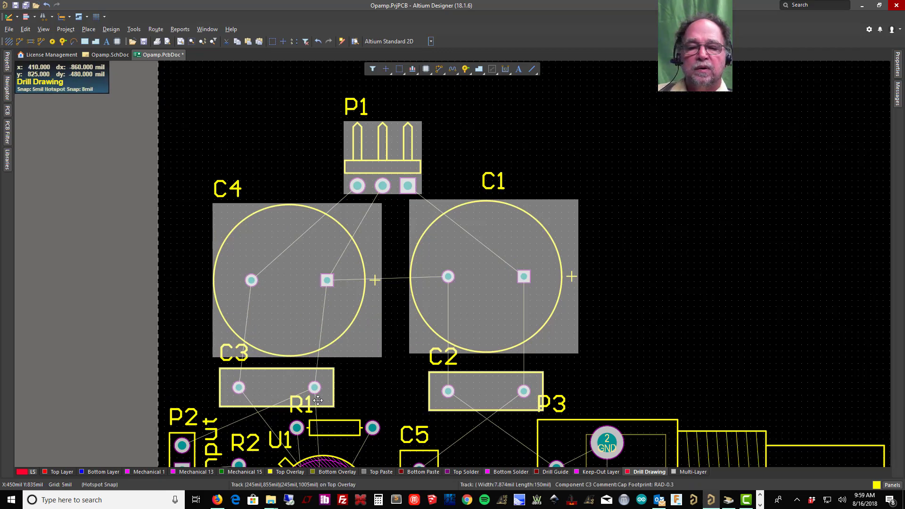
Shift the P1 and C1–C4 group slightly right, and move the R1 designator below its resistor and the P3 designator left of its connector
left_click_drag(562, 411, 547, 414)
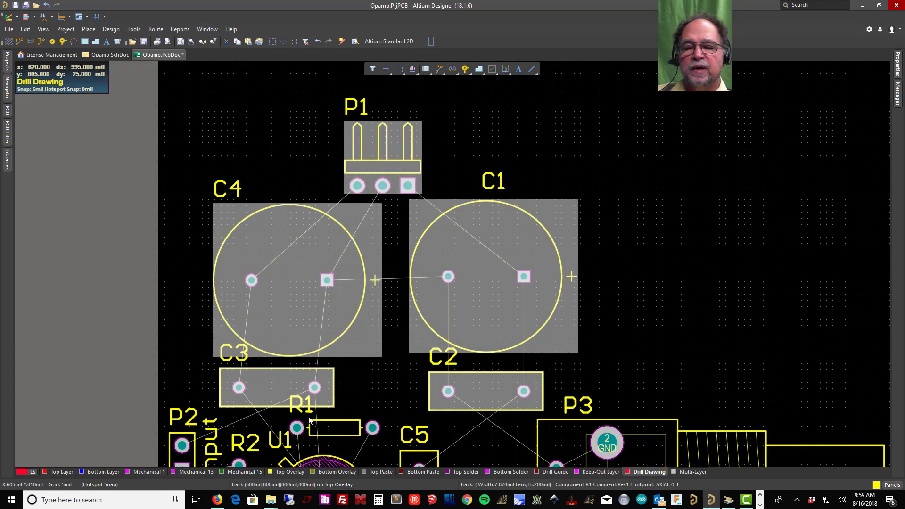
left_click_drag(292, 415, 344, 414)
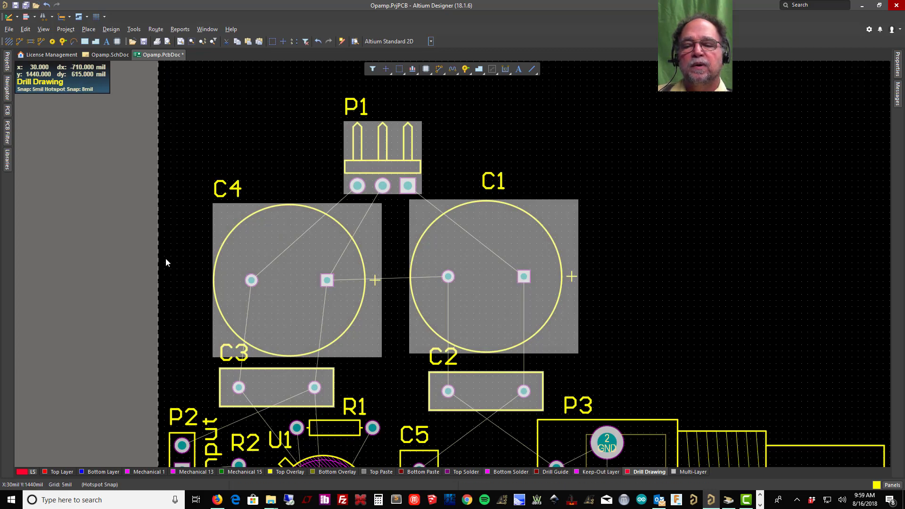
left_click_drag(278, 301, 340, 299)
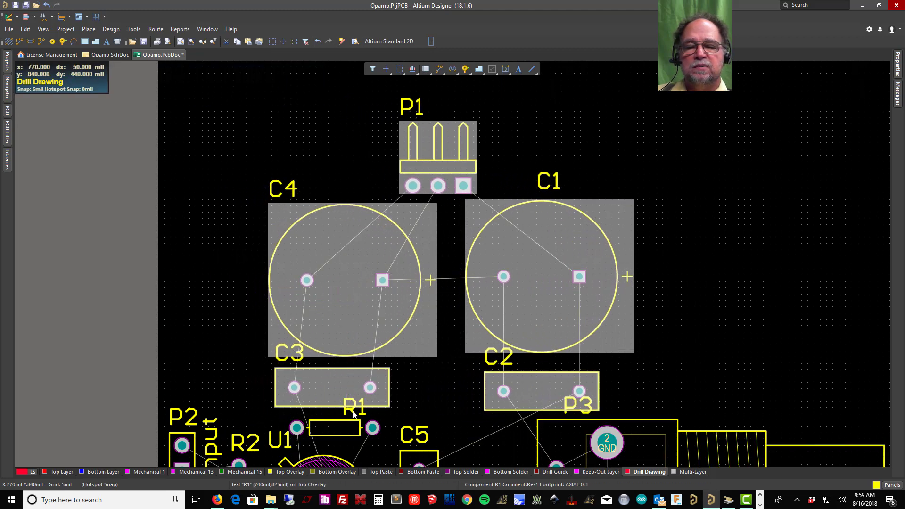
left_click_drag(354, 413, 372, 455)
left_click_drag(587, 414, 503, 449)
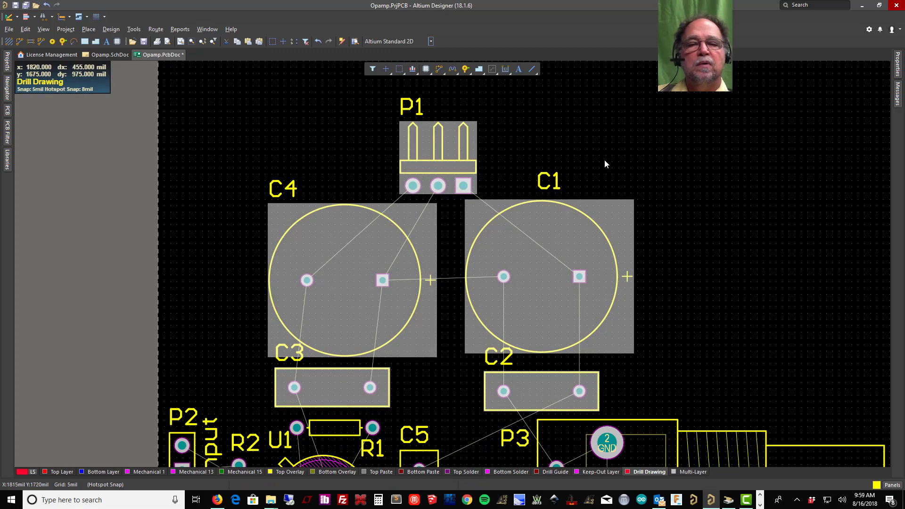
Rotate P1 and place it left of C4, moving the C4 designator to its capacitor's upper left and C1's to its lower right
left_click_drag(463, 185, 244, 265)
key("space")
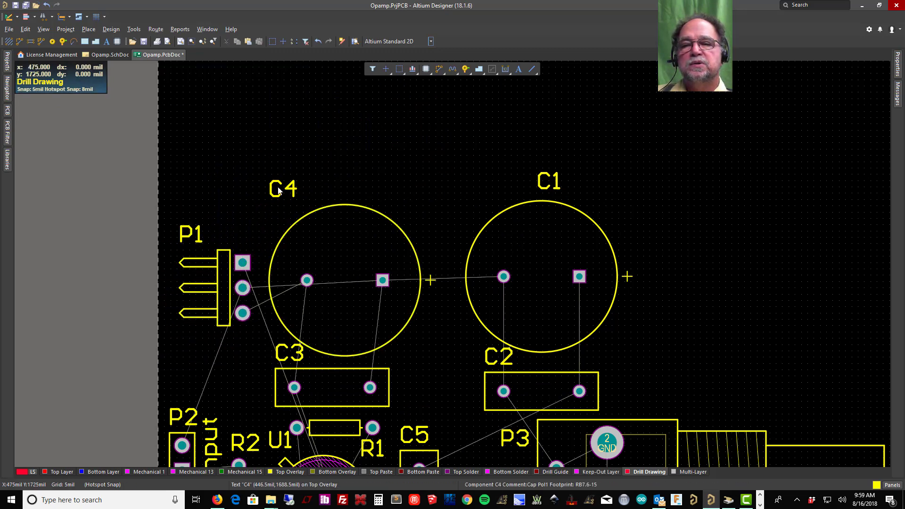
left_click_drag(269, 199, 245, 235)
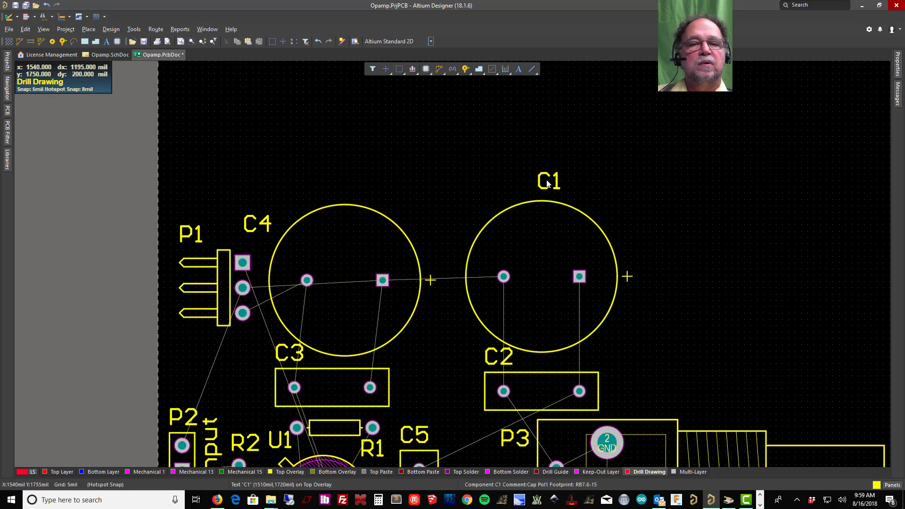
left_click_drag(540, 188, 620, 317)
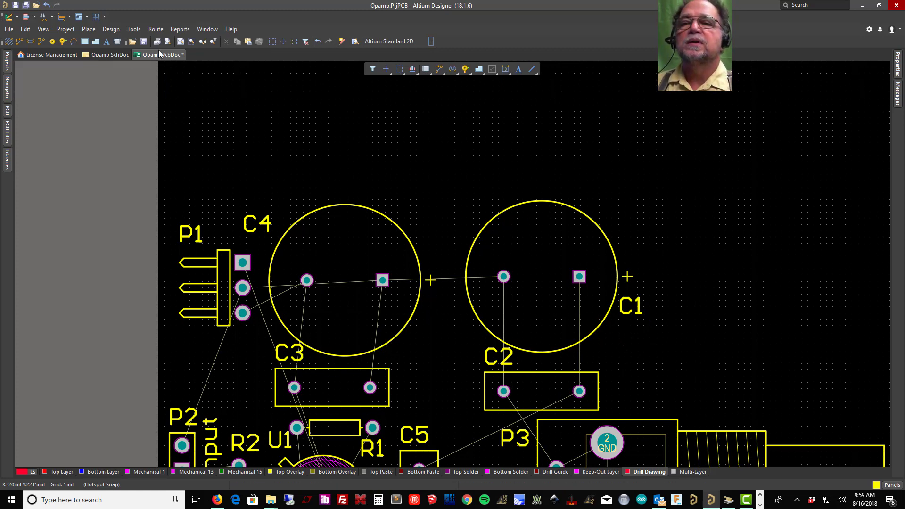
Make the Keep-Out Layer the active layer so that keepout objects can be placed
left_click(180, 41)
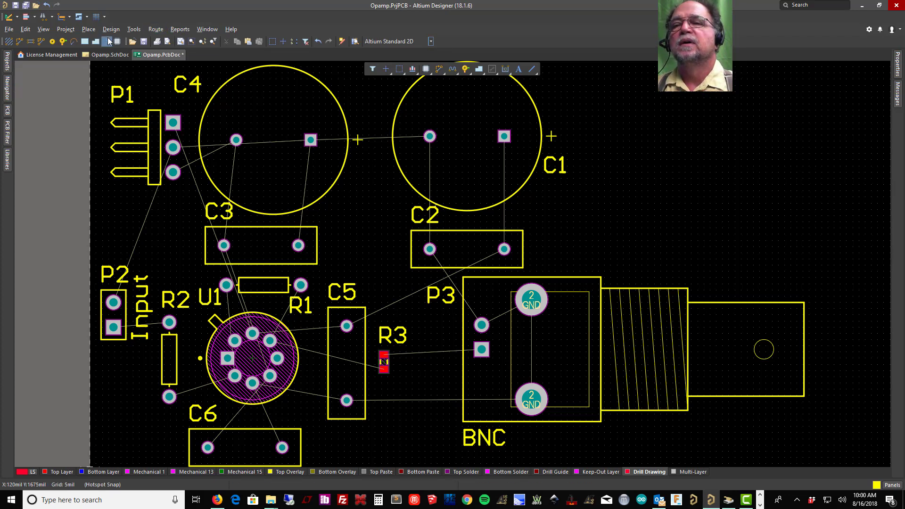
left_click(88, 29)
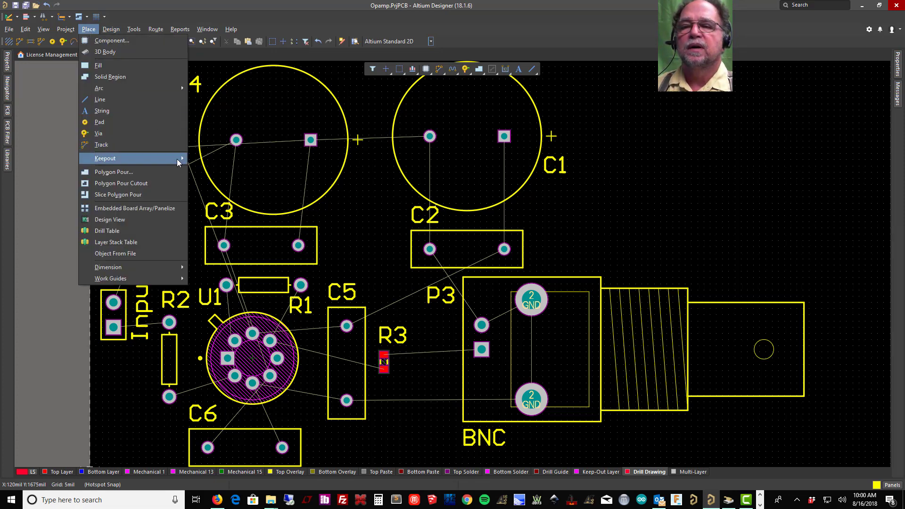
mouse_move(179, 162)
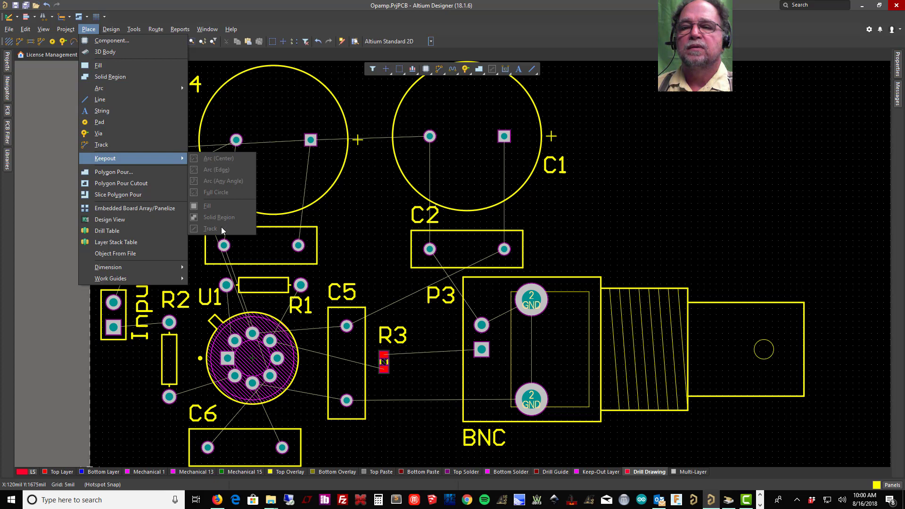
left_click(602, 472)
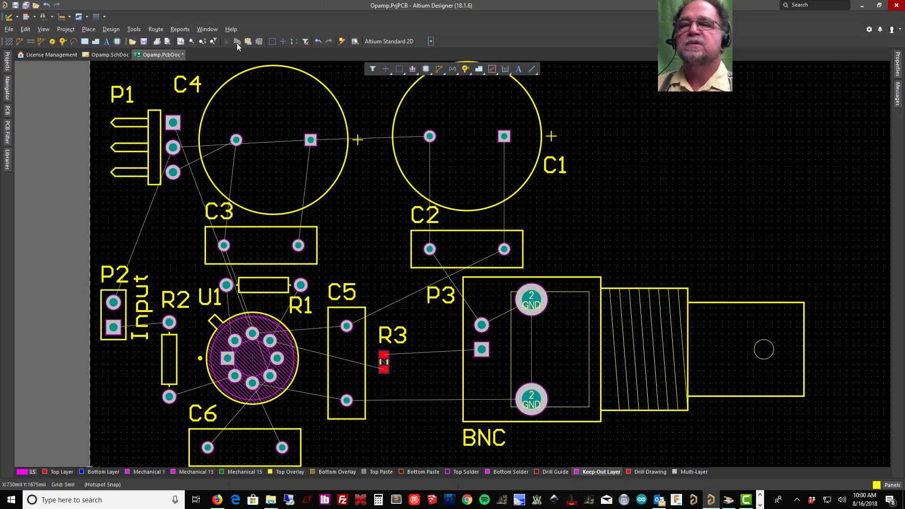
Draw a keepout track from the origin straight up the board's left edge to y = 1650 mil
left_click(92, 30)
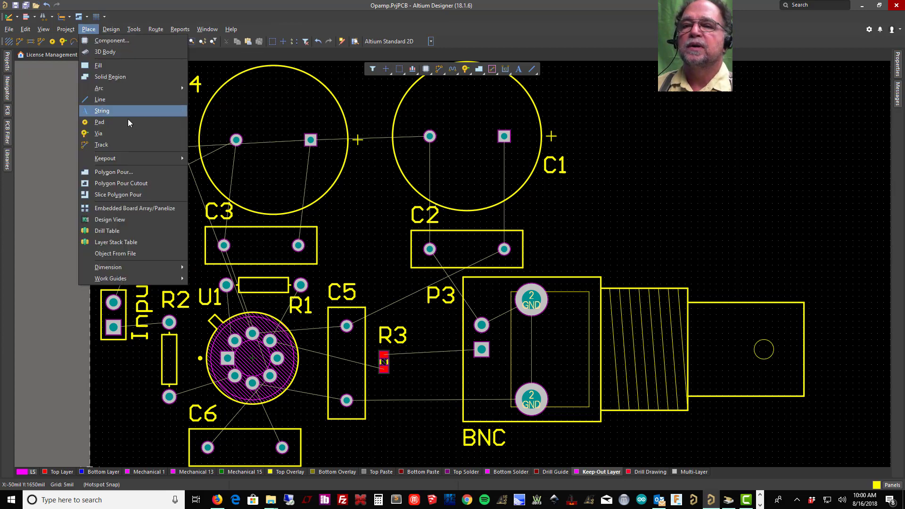
mouse_move(149, 156)
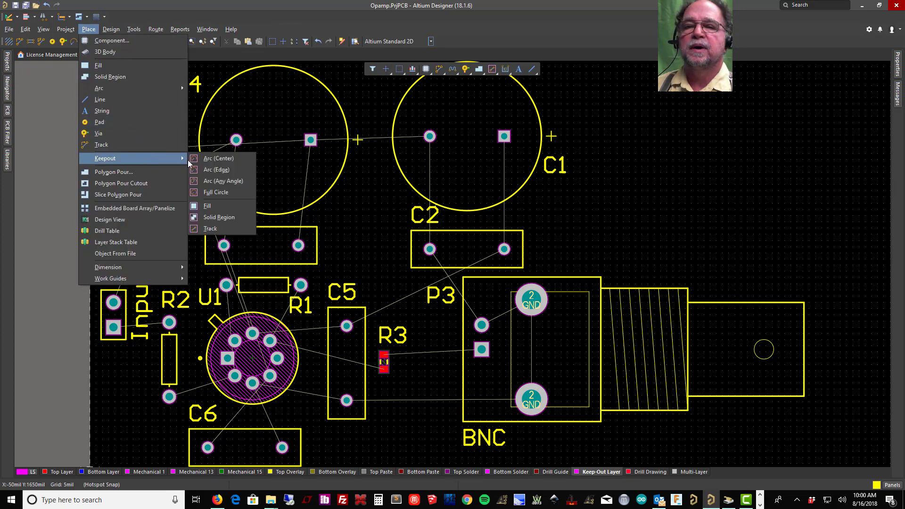
left_click(225, 229)
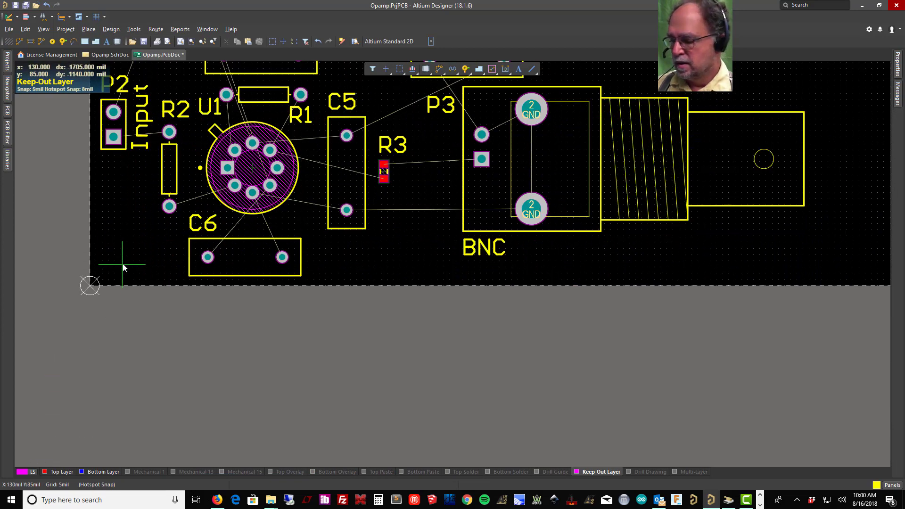
scroll(89, 290, "up", 5, "ctrl")
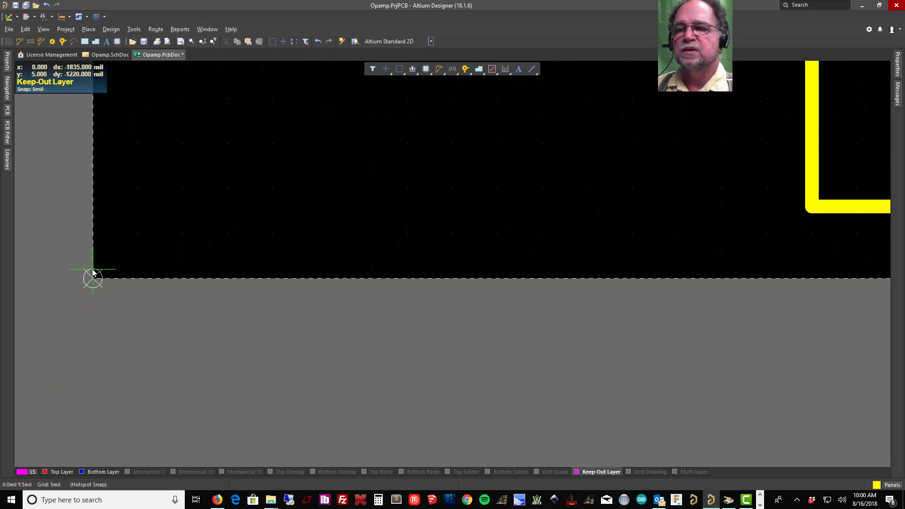
scroll(92, 273, "up", 2, "ctrl")
left_click(90, 299)
scroll(90, 299, "down", 4, "ctrl")
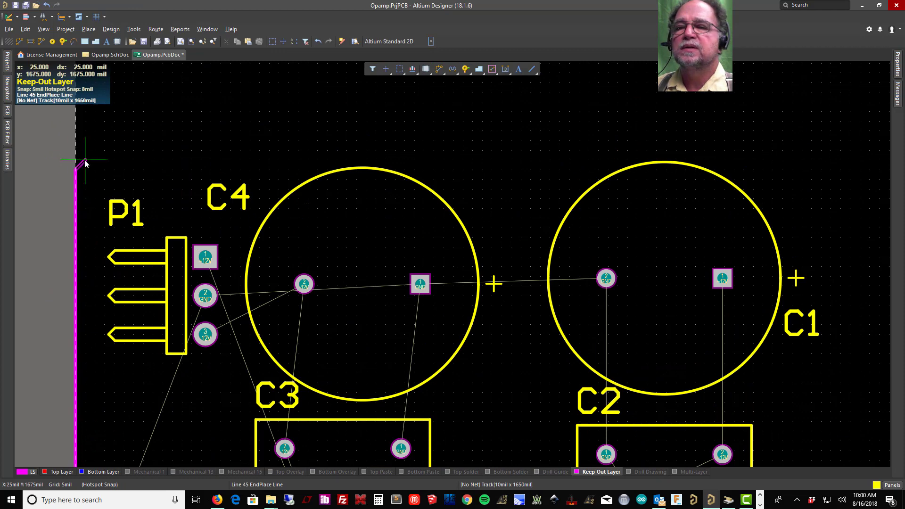
scroll(79, 162, "up", 5, "ctrl")
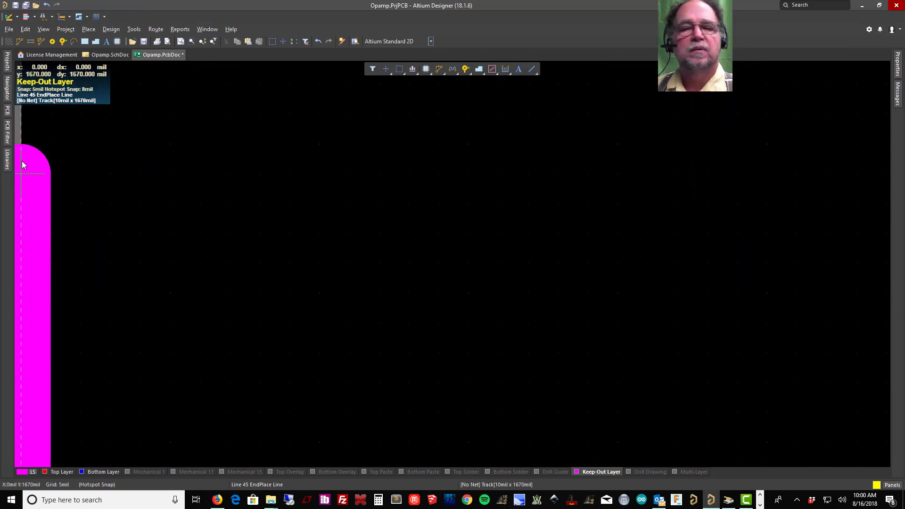
scroll(22, 164, "down", 1, "ctrl")
scroll(119, 213, "left", 4, "shift")
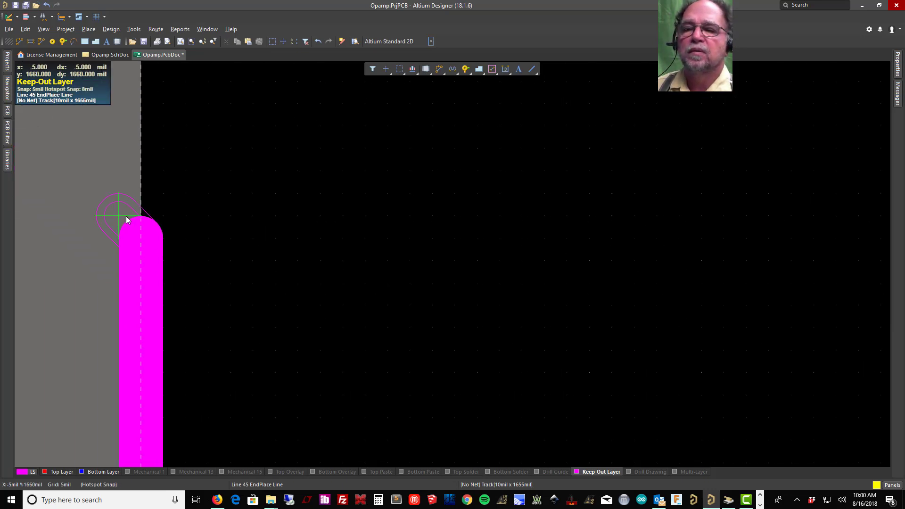
scroll(130, 254, "down", 2, "ctrl")
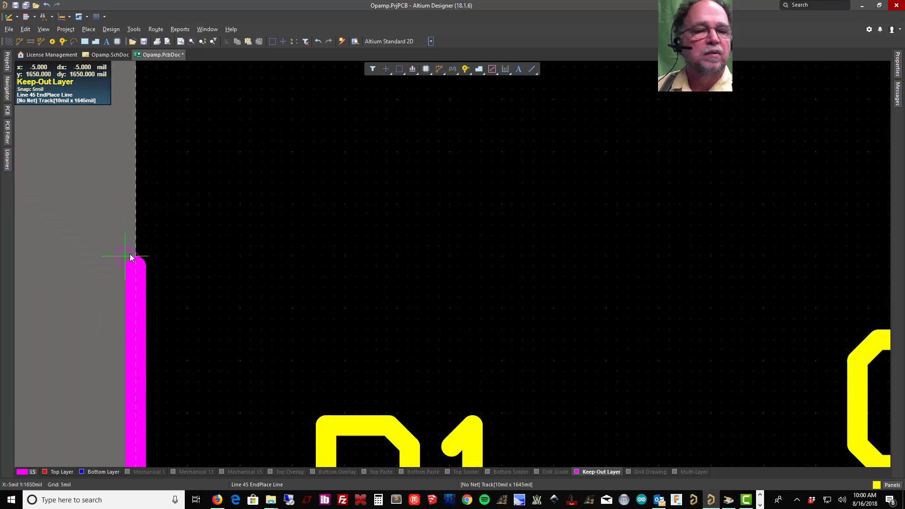
scroll(130, 256, "down", 1, "ctrl")
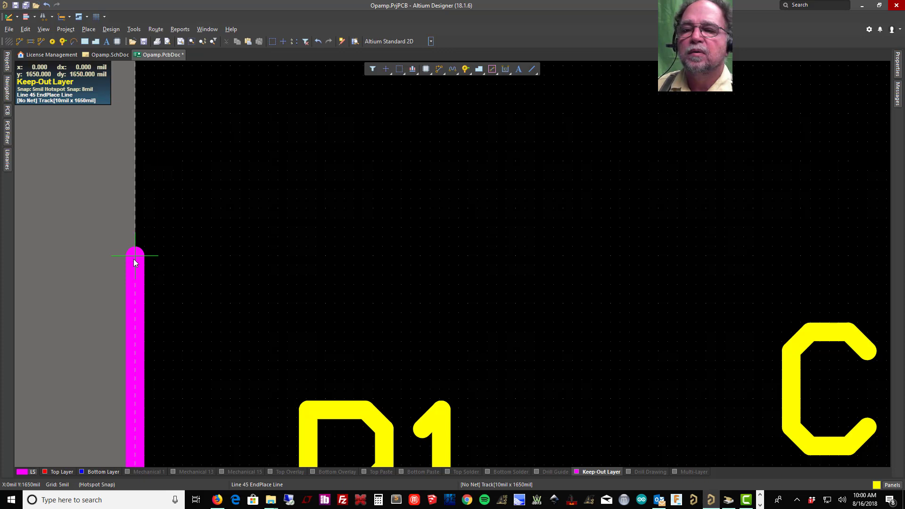
left_click(134, 259)
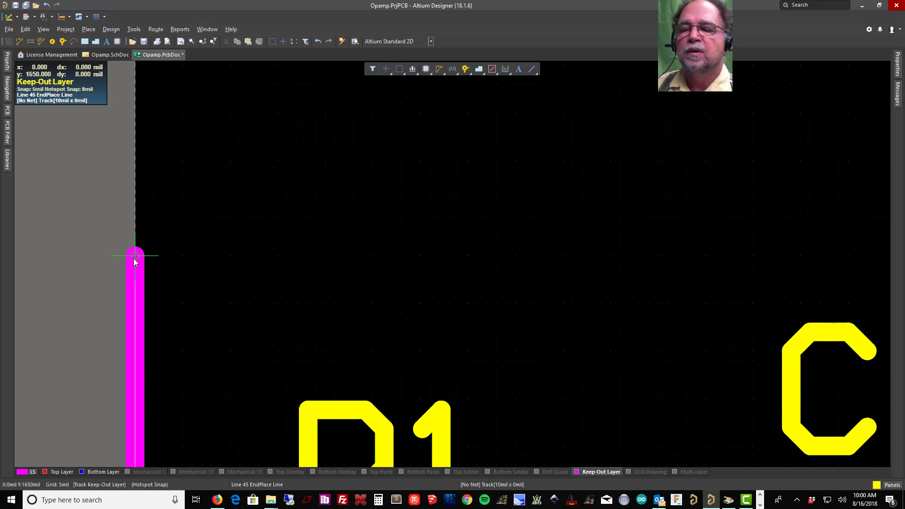
Extend the keepout track along the board's left edge up to y = 1685 mil
scroll(135, 259, "down", 4, "ctrl")
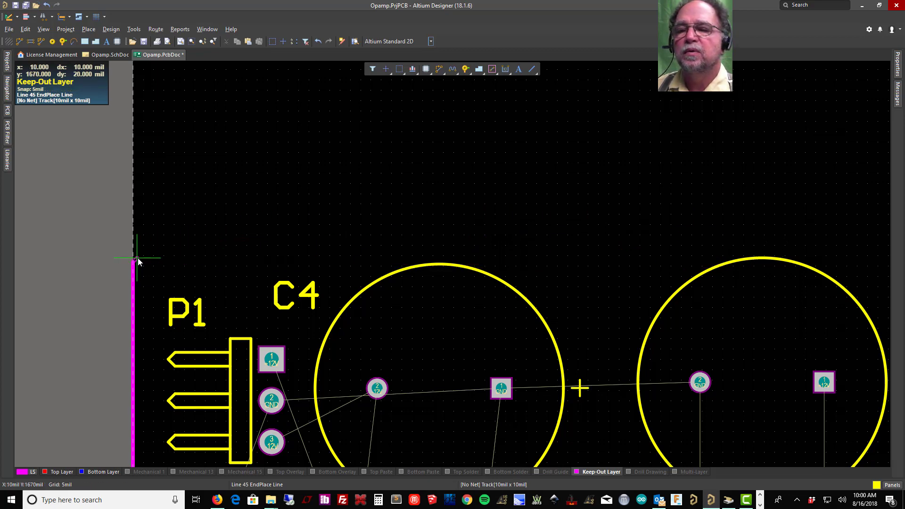
scroll(136, 260, "up", 4, "ctrl")
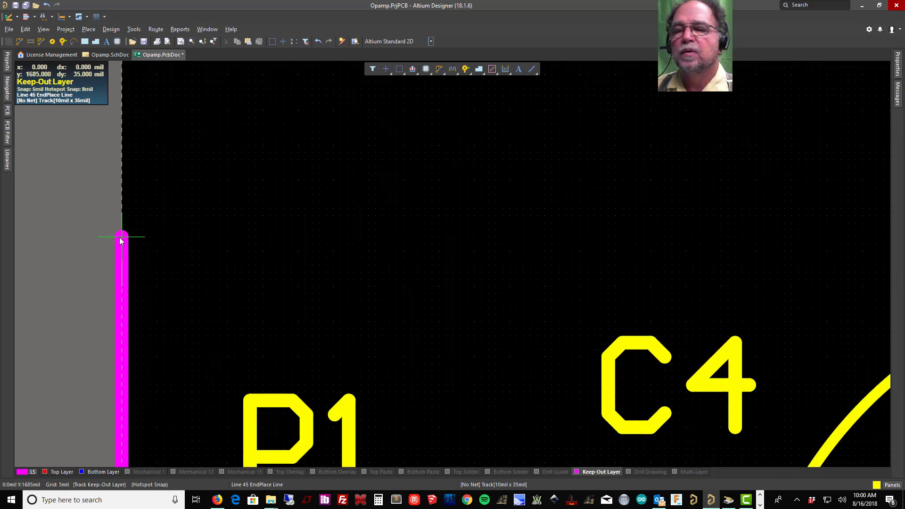
scroll(122, 241, "down", 4, "ctrl")
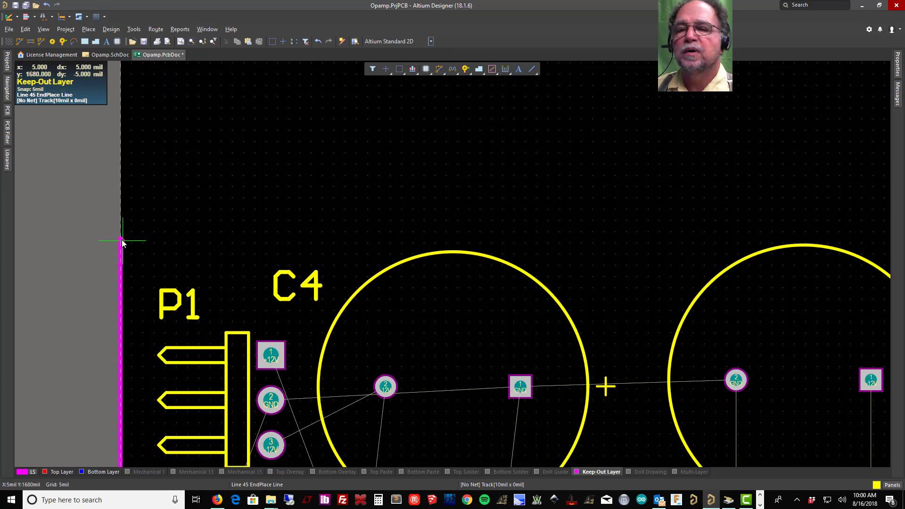
Draw the keepout track's upper edge horizontally at y = 1685 mil to x = 2060 mil, beyond C1
scroll(871, 191, "down", 3, "ctrl")
scroll(498, 262, "down", 2, "ctrl")
scroll(515, 274, "down", 1, "ctrl")
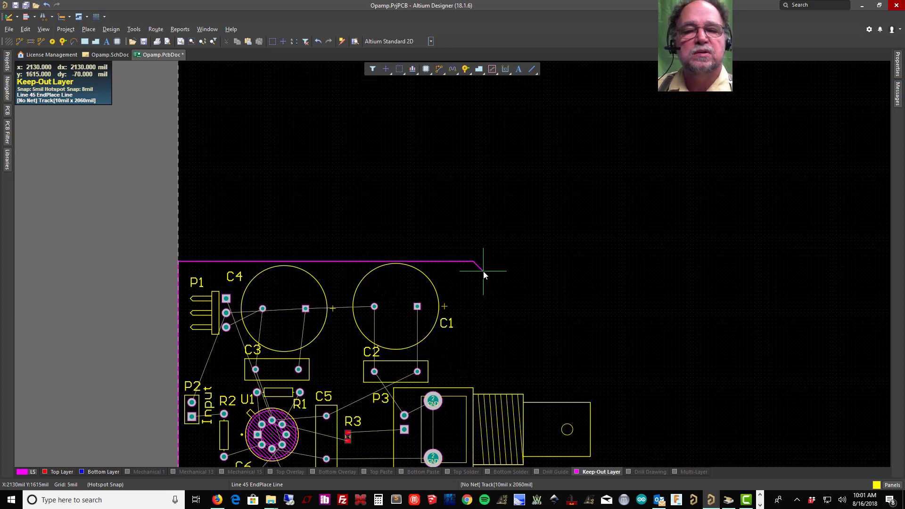
scroll(491, 258, "up", 6, "ctrl")
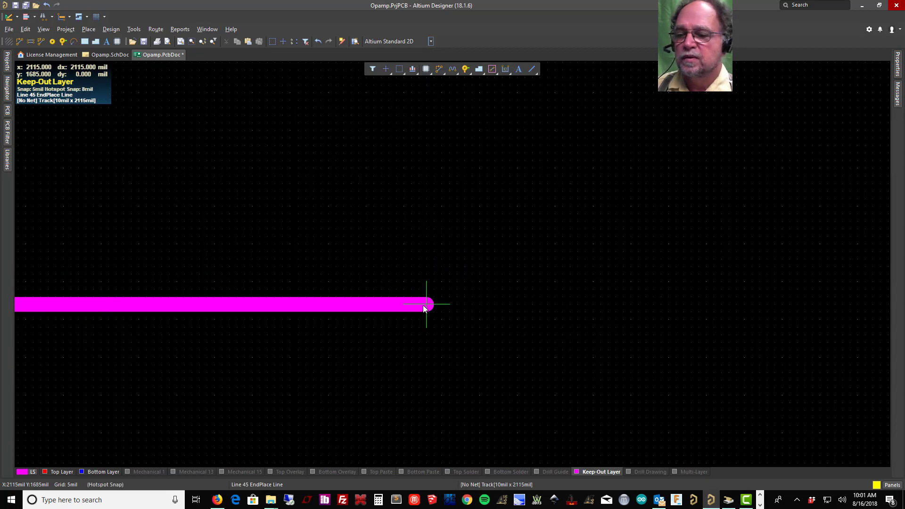
left_click(344, 306)
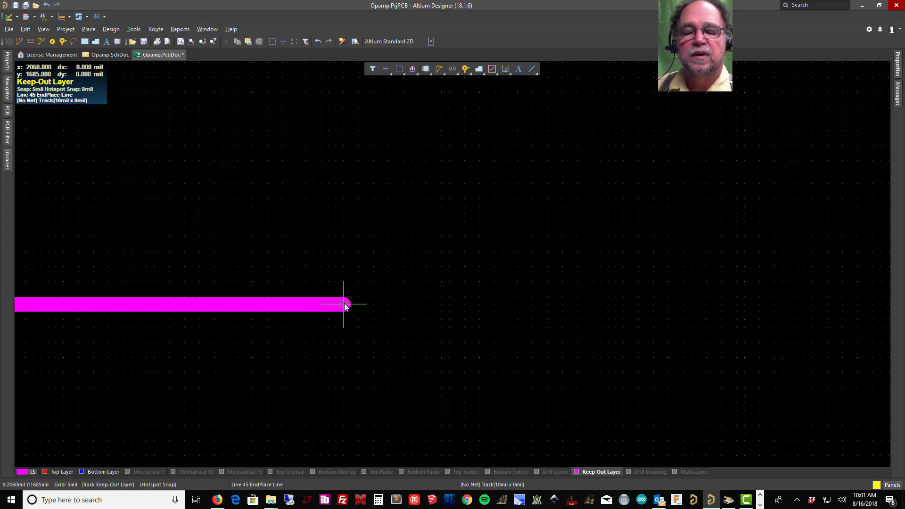
Draw the keepout track straight down along the BNC connector's body edge at x = 2060 mil to y = 0
scroll(340, 306, "down", 5)
scroll(340, 311, "down", 3, "ctrl")
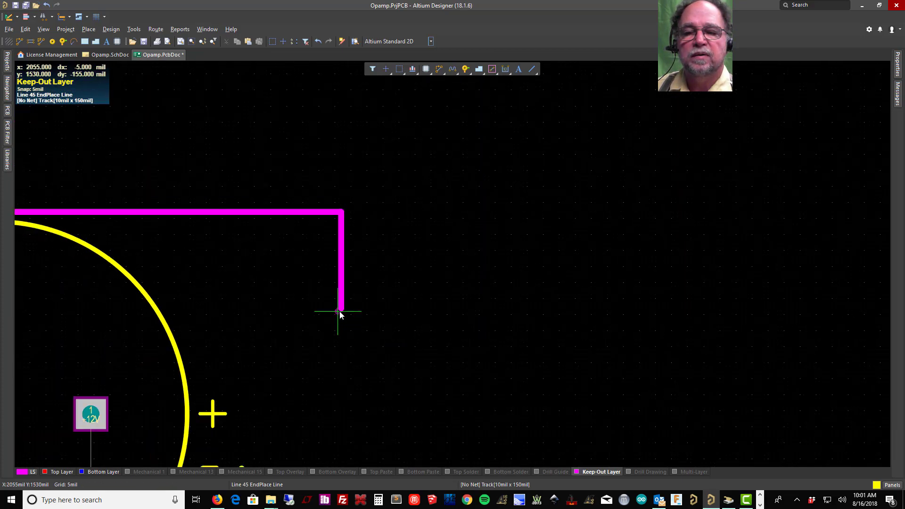
scroll(341, 424, "down", 10)
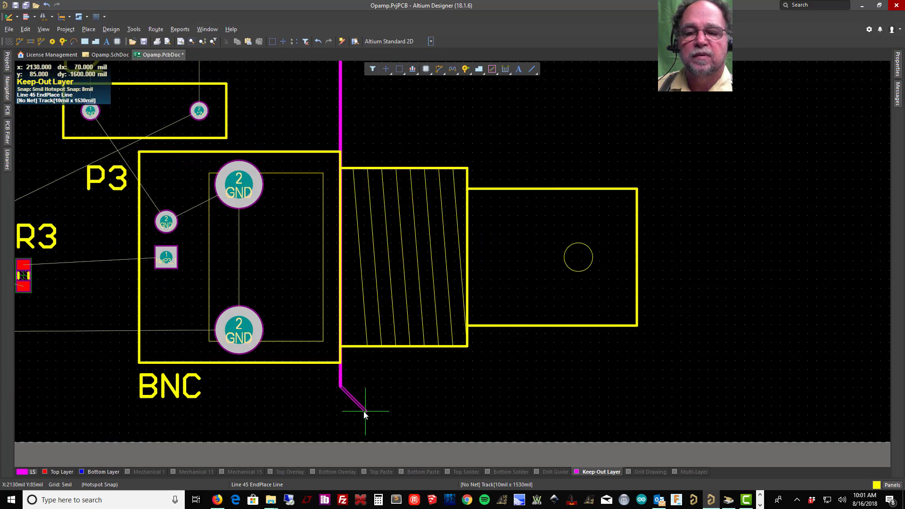
scroll(347, 446, "up", 6, "ctrl")
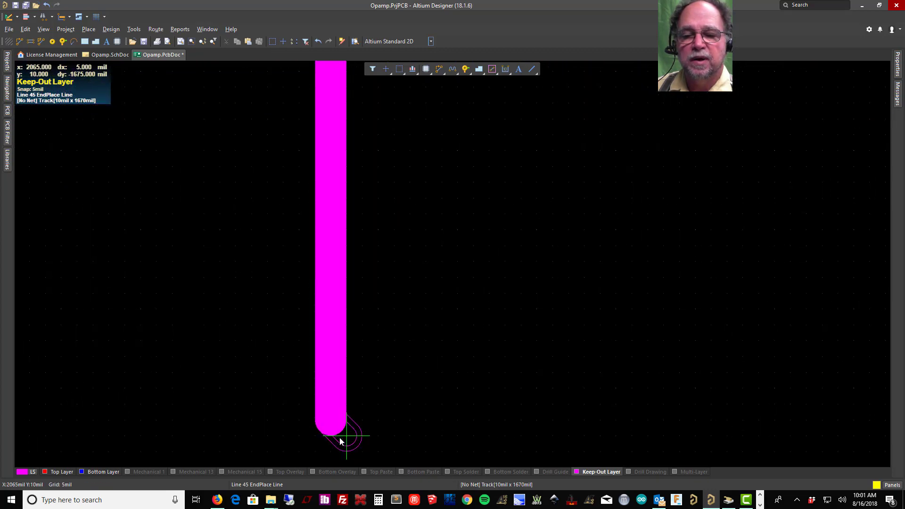
left_click(326, 325)
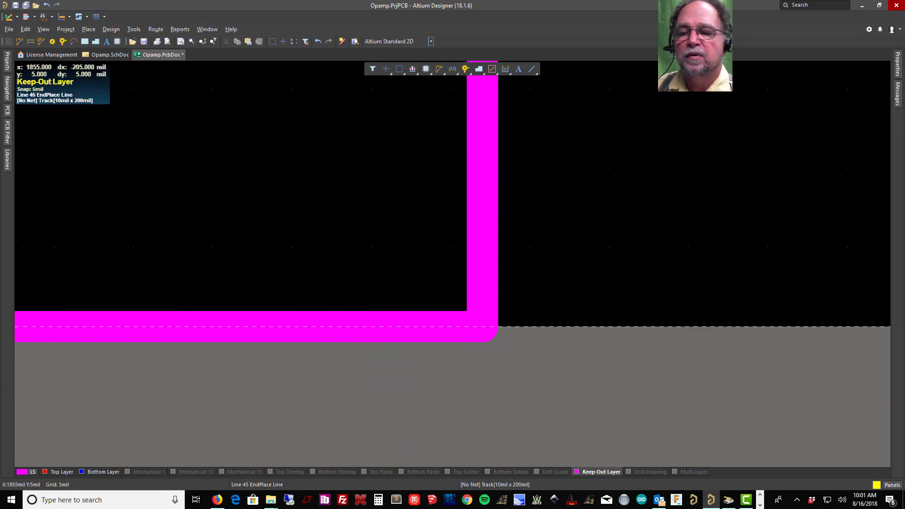
Close the keepout outline along the board's lower edge back to the origin at 0,0 and end track placement
scroll(144, 382, "down", 5, "ctrl")
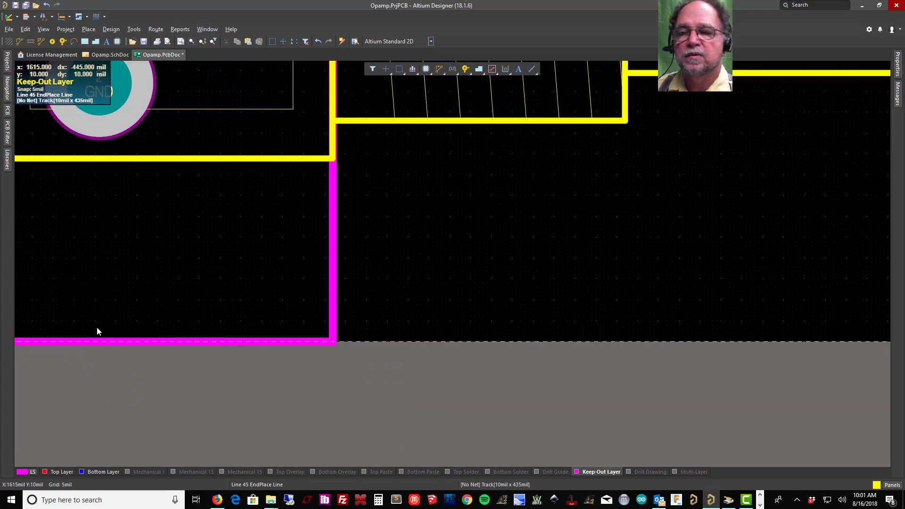
scroll(144, 335, "down", 2, "ctrl")
scroll(144, 334, "down", 2, "ctrl")
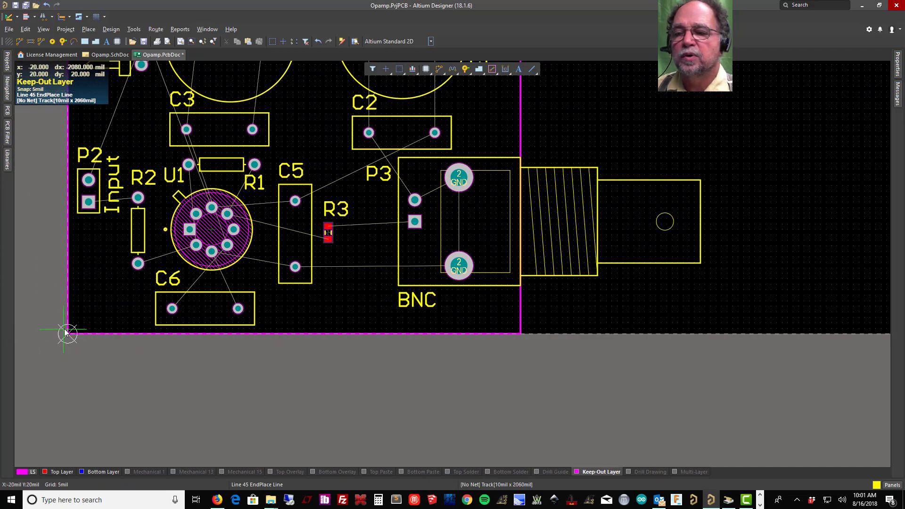
scroll(70, 332, "up", 5, "ctrl")
scroll(86, 342, "up", 3, "ctrl")
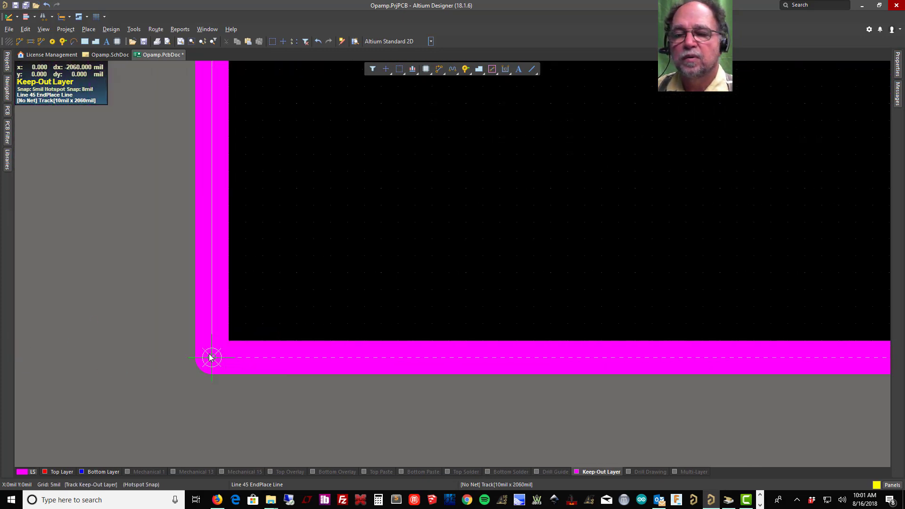
left_click(210, 359)
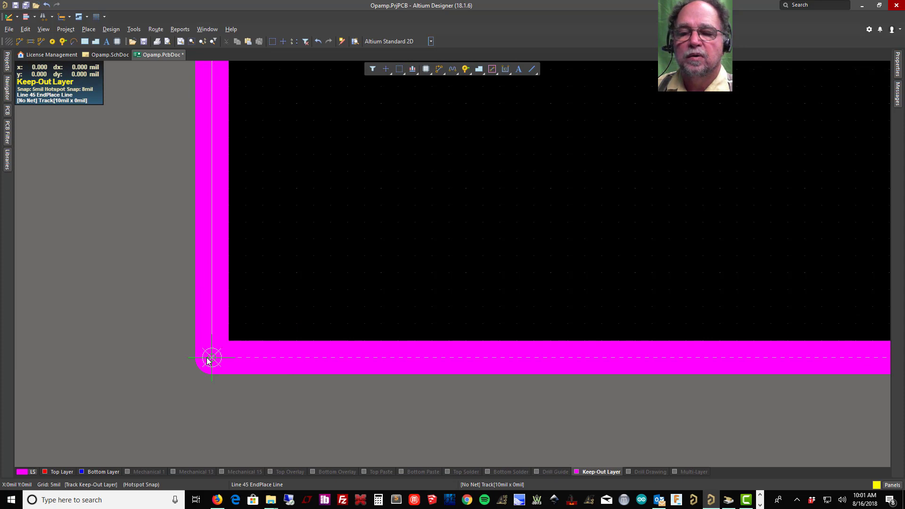
right_click(206, 368)
right_click(227, 414)
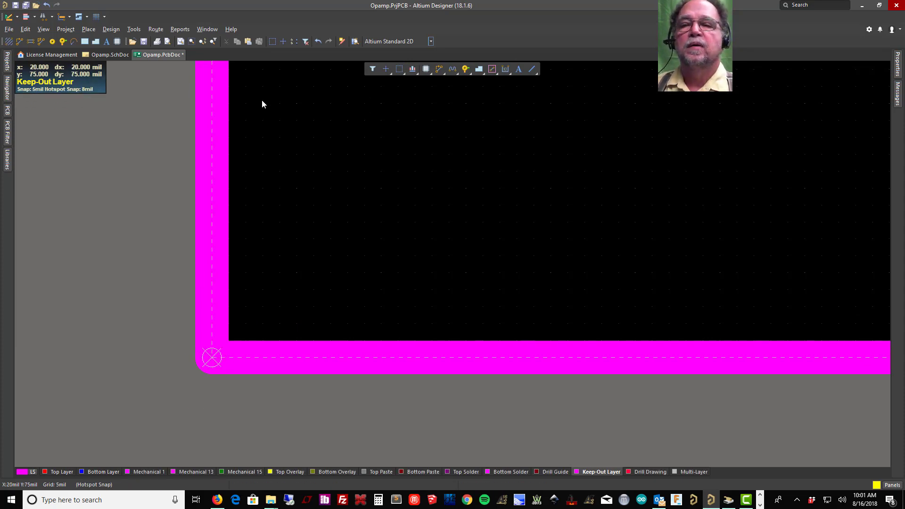
Select all connected segments of the keepout outline, starting from its left edge track
left_click(219, 118)
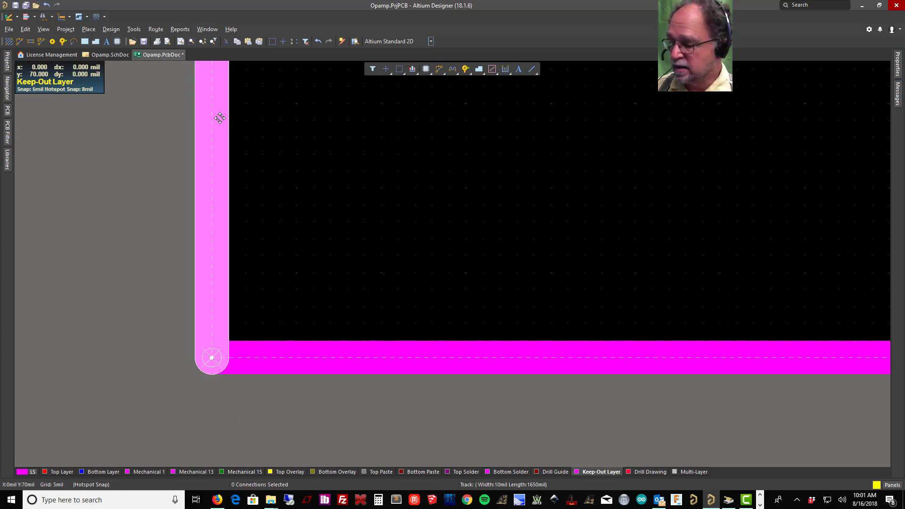
key("Tab")
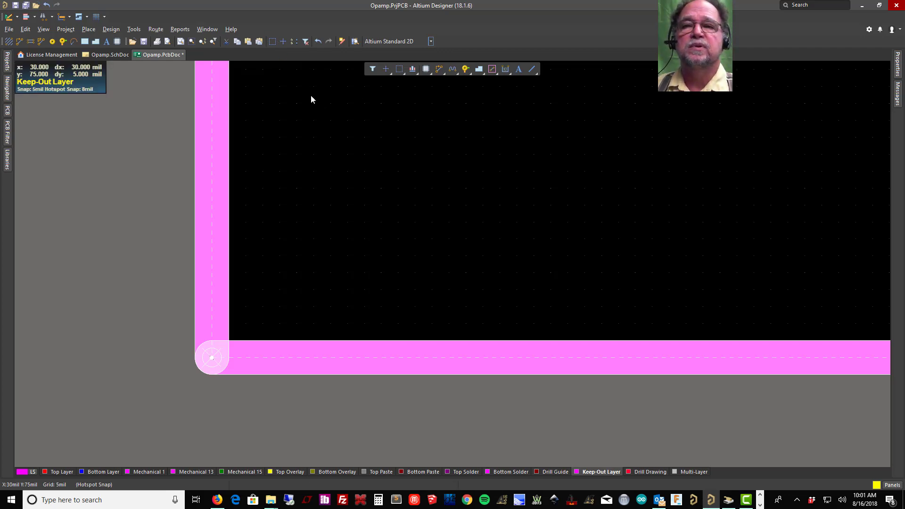
left_click(181, 41)
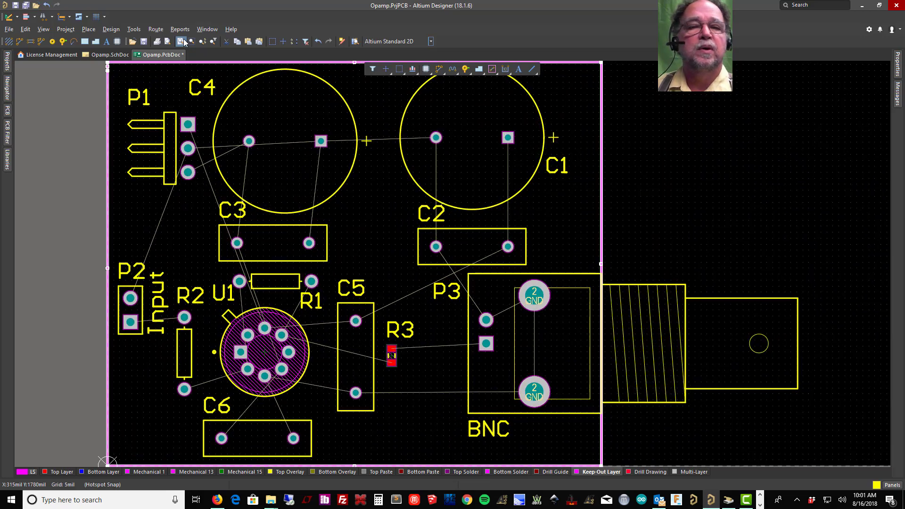
Define the board shape from the selected keepout outline and save the PCB document
left_click(112, 30)
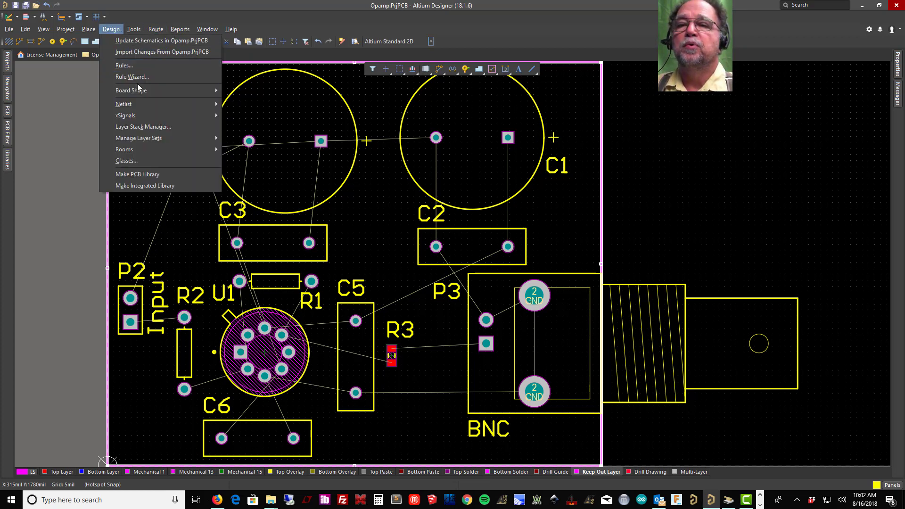
mouse_move(142, 90)
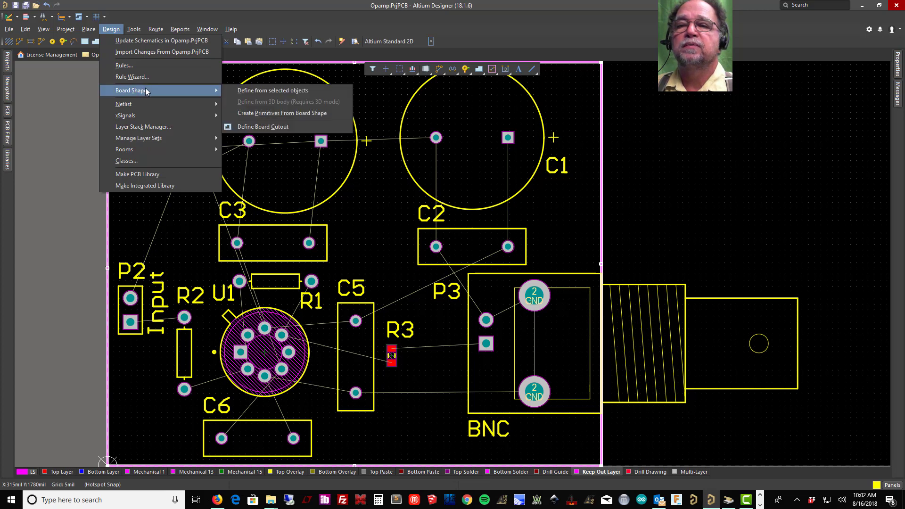
left_click(250, 91)
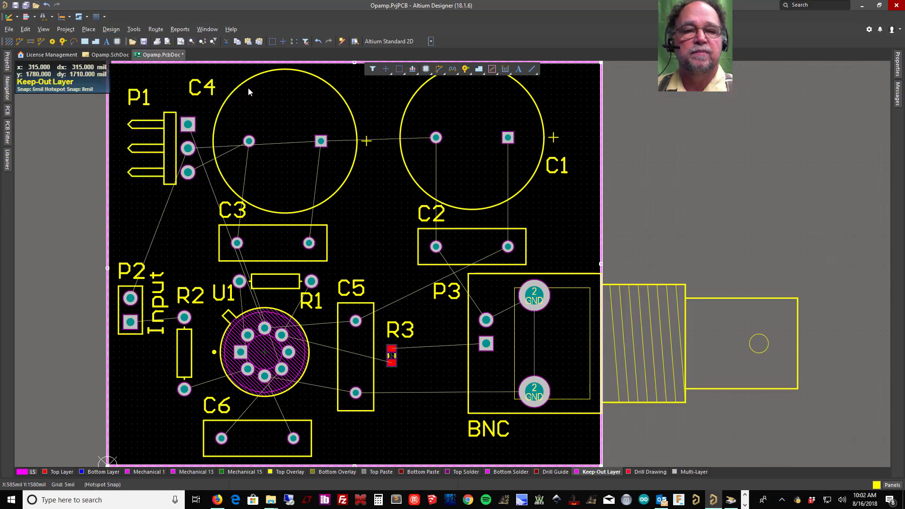
left_click(71, 179)
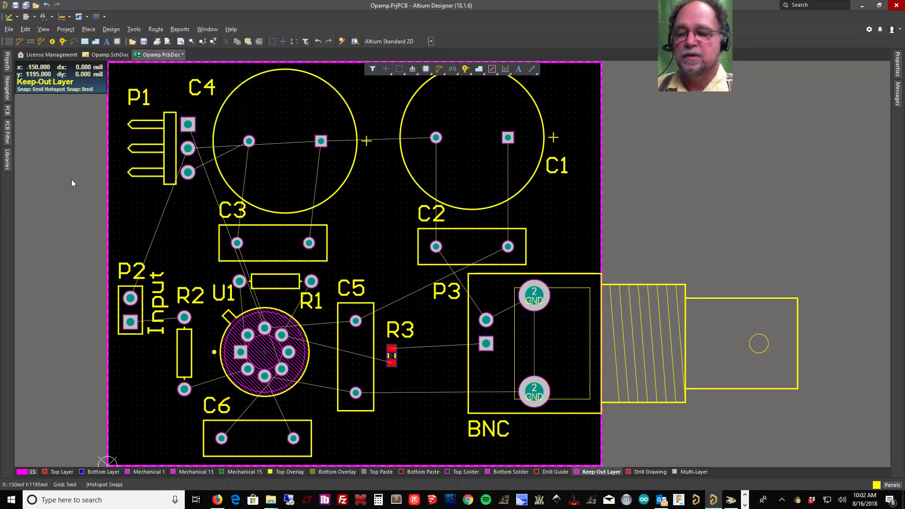
scroll(66, 186, "down", 2, "ctrl")
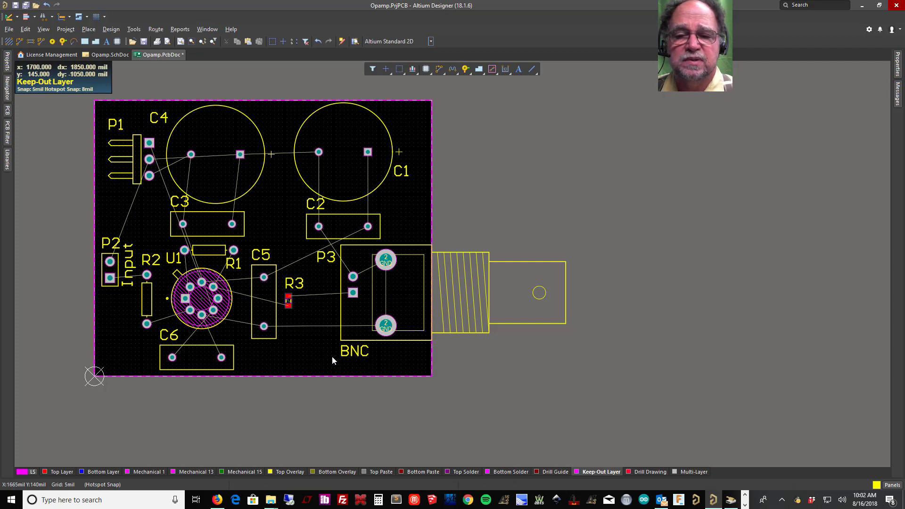
left_click(15, 5)
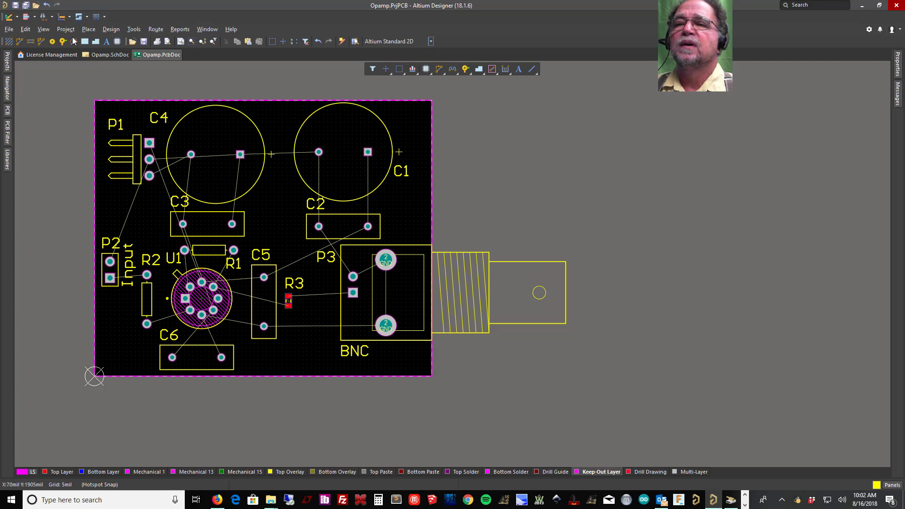
Change the comment of connector P3 to Output in the Opamp.SchDoc schematic
left_click(106, 55)
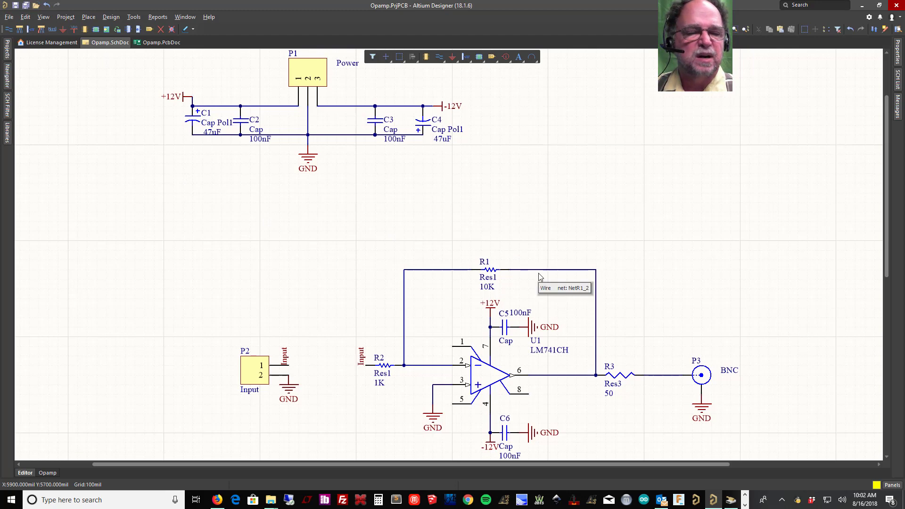
double_click(708, 375)
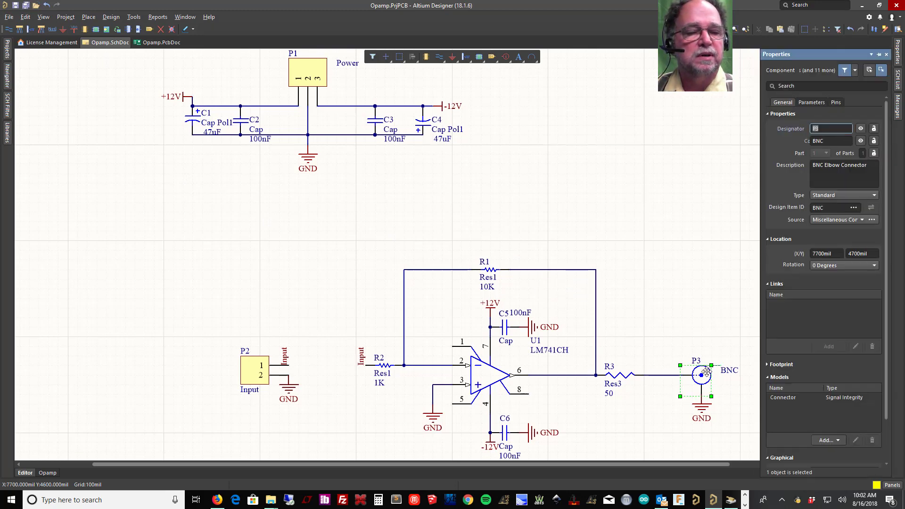
left_click(830, 140)
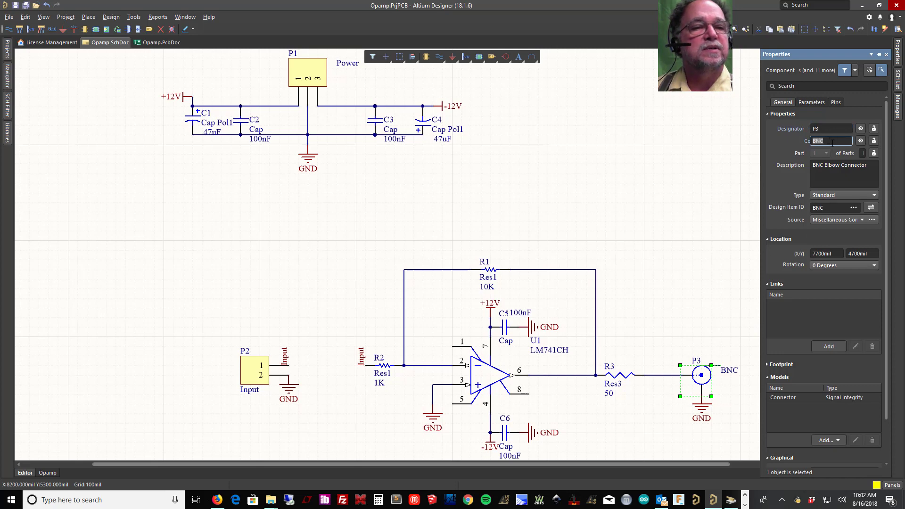
type("O")
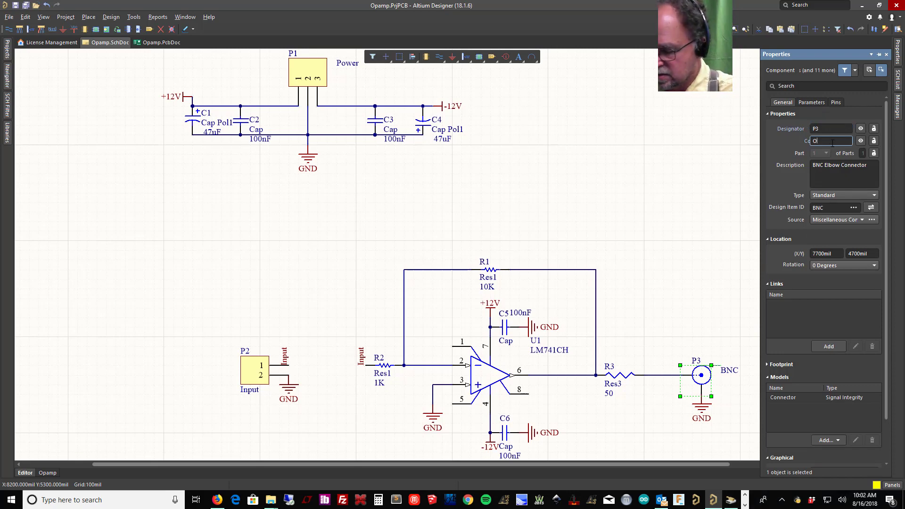
type("utput")
key("Return")
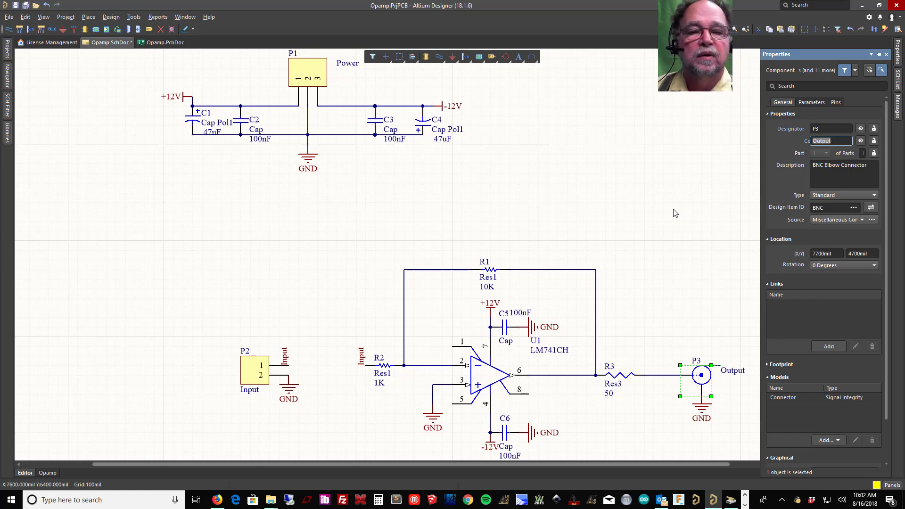
left_click(627, 208)
Open the properties of op-amp U1 and expand its footprint details
left_click(487, 378)
double_click(487, 378)
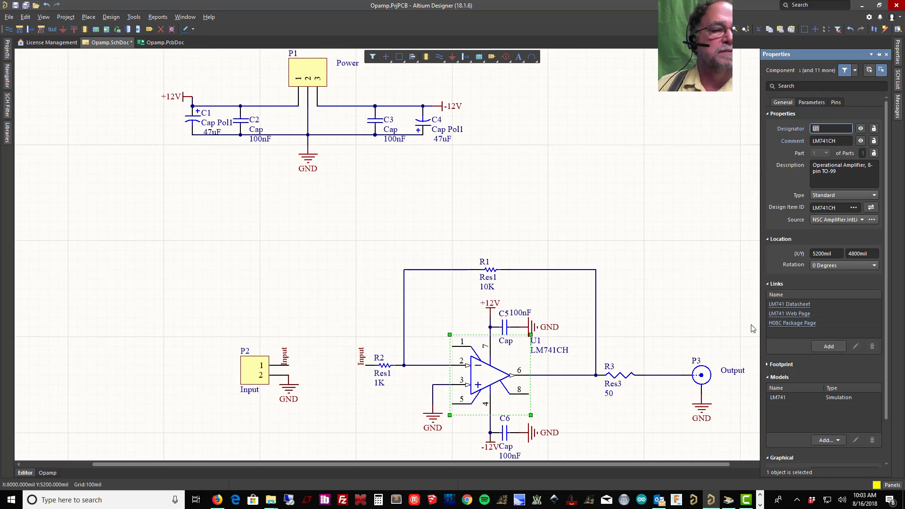
left_click(769, 362)
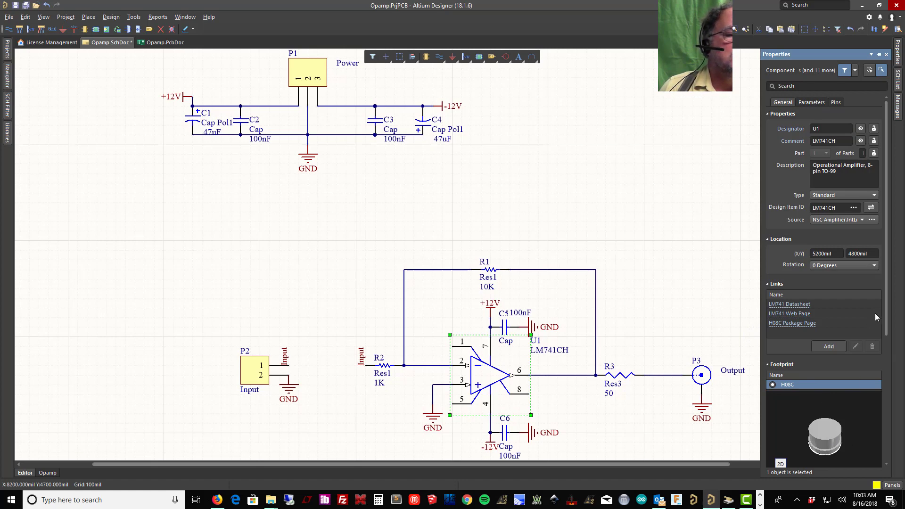
left_click_drag(888, 317, 889, 440)
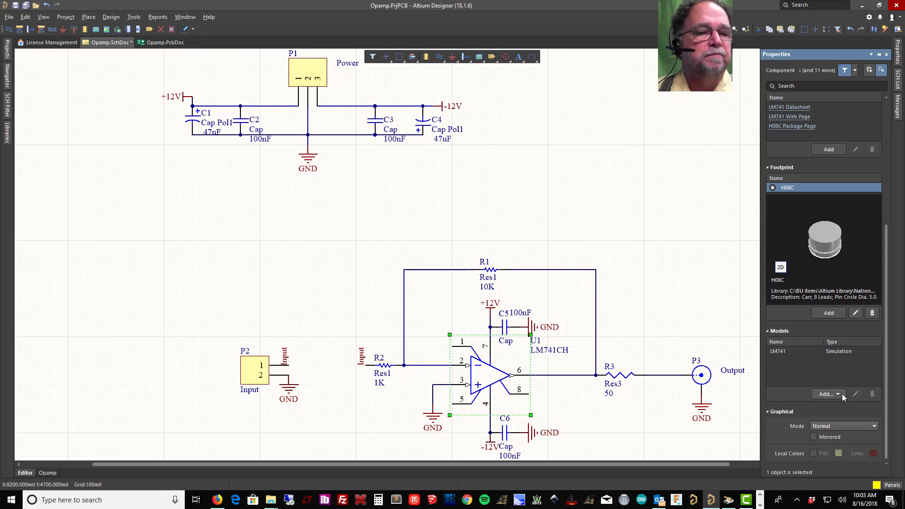
Start adding a new footprint model to U1 and browse the Miscellaneous Devices.IntLib footprint library
left_click(834, 313)
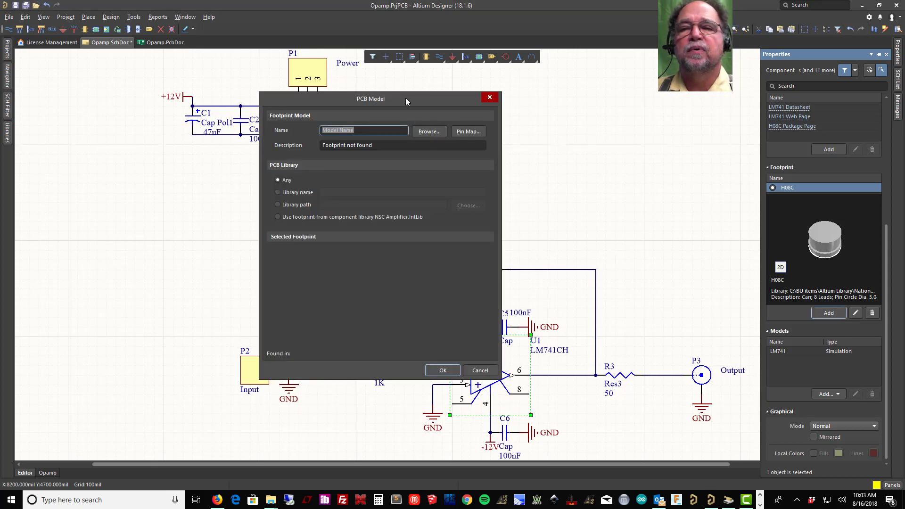
left_click(436, 132)
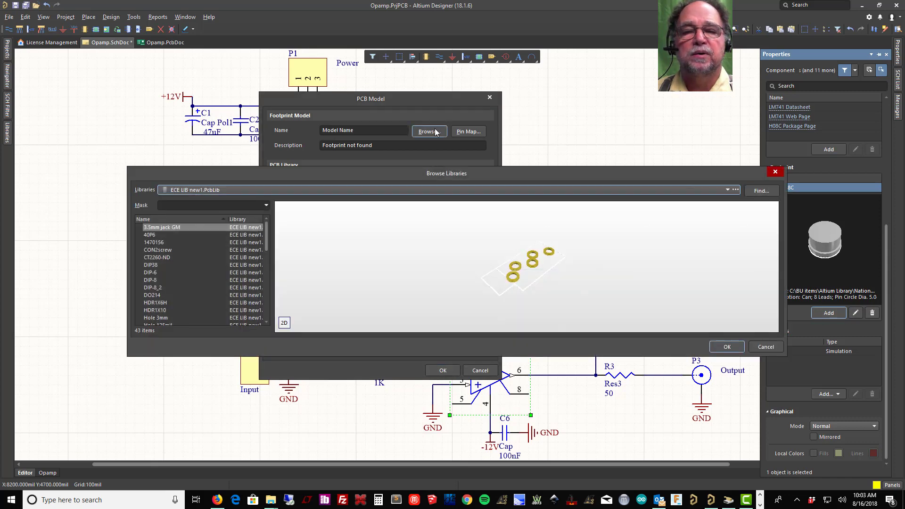
left_click(728, 190)
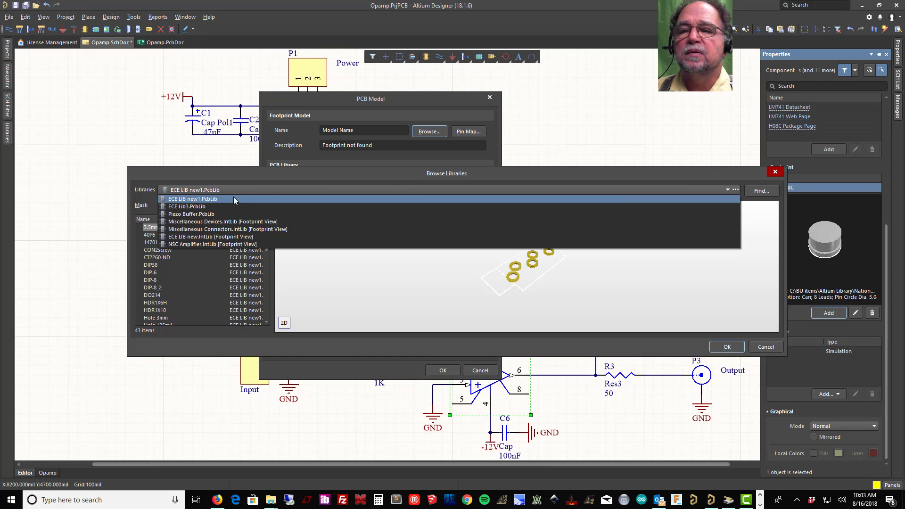
left_click(220, 221)
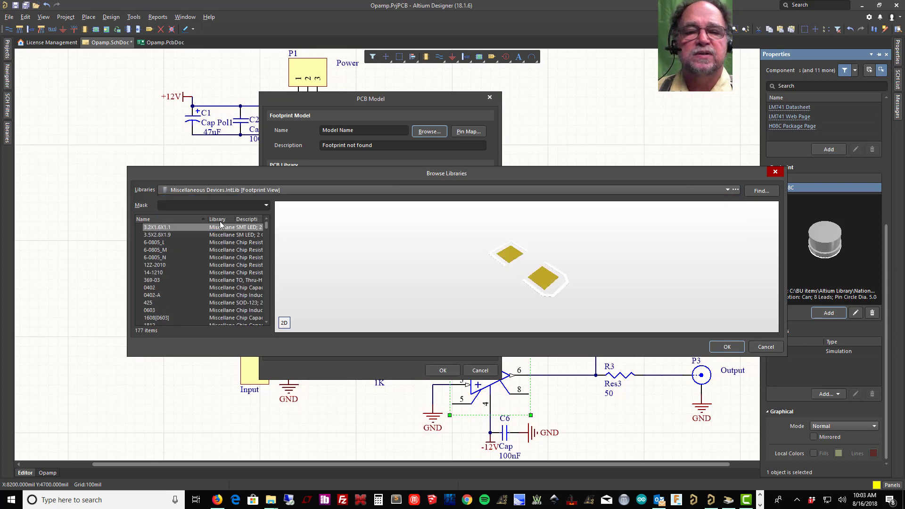
Examine the through-hole and surface-mount footprints in the library, including DIP-8, RESC6332 and SOIC16_N
left_click(158, 251)
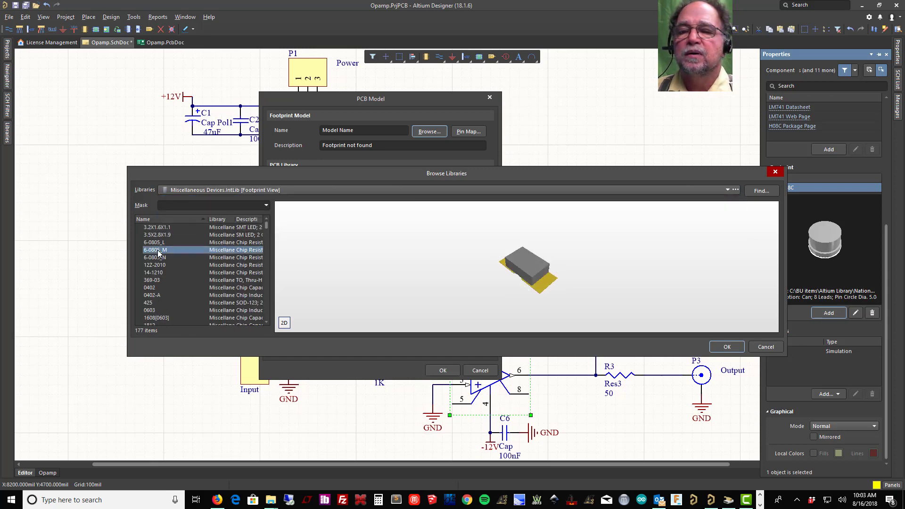
left_click(153, 280)
scroll(184, 284, "down", 4)
scroll(190, 284, "down", 10)
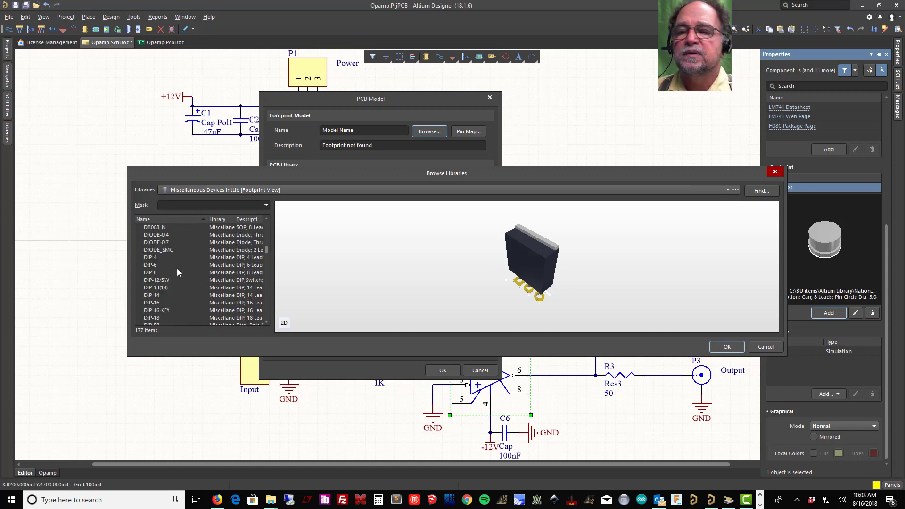
left_click(154, 274)
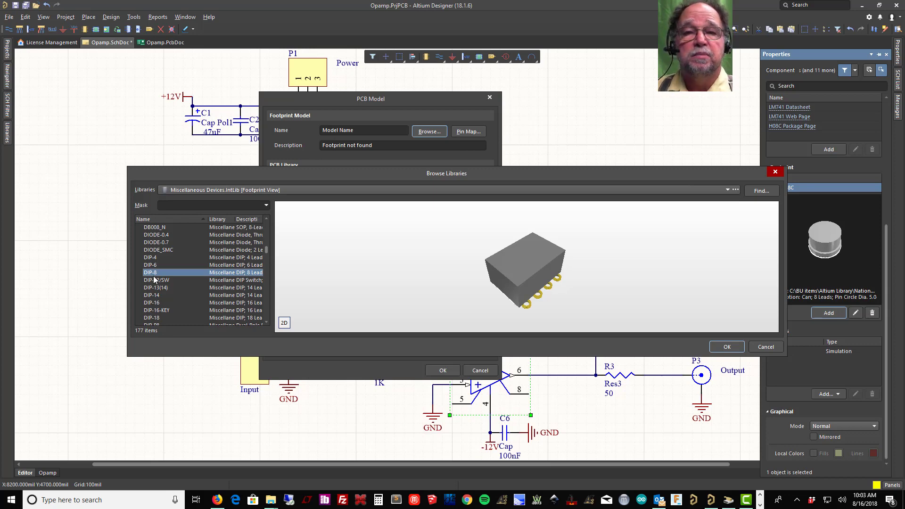
scroll(191, 281, "down", 9)
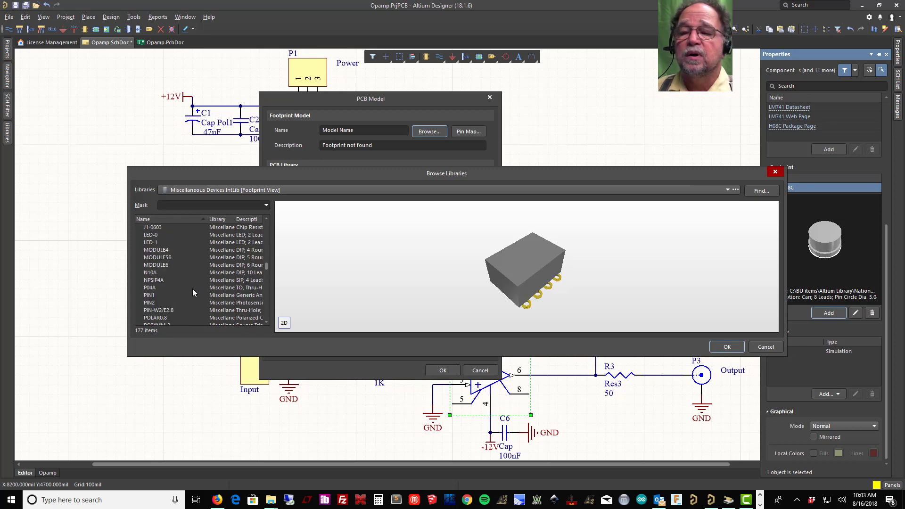
scroll(195, 296, "down", 6)
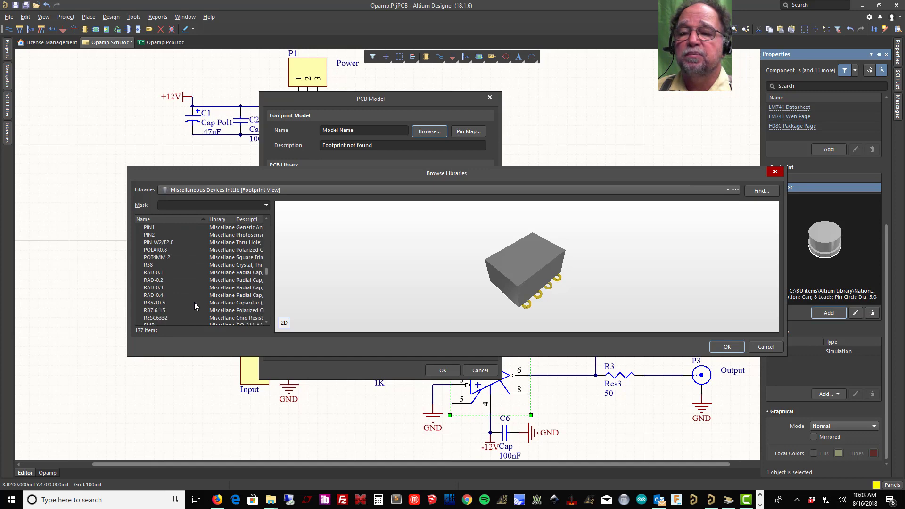
left_click(164, 272)
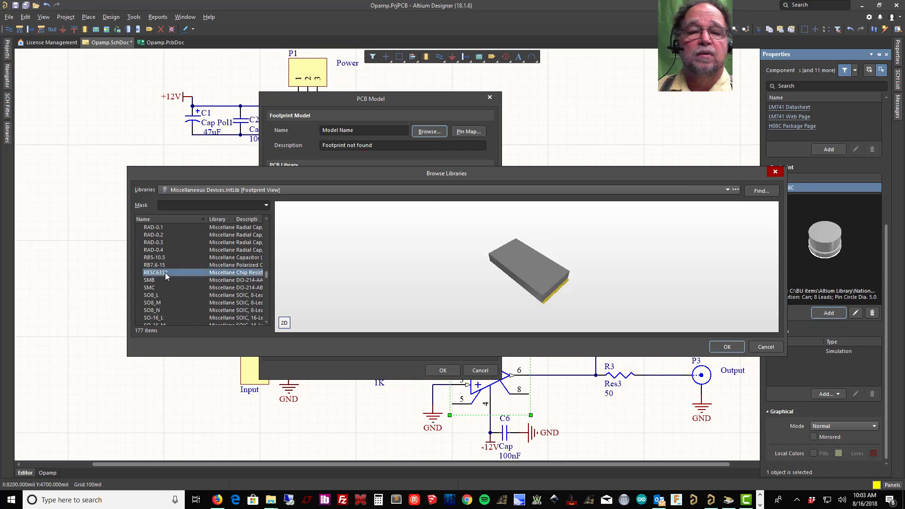
scroll(165, 272, "down", 6)
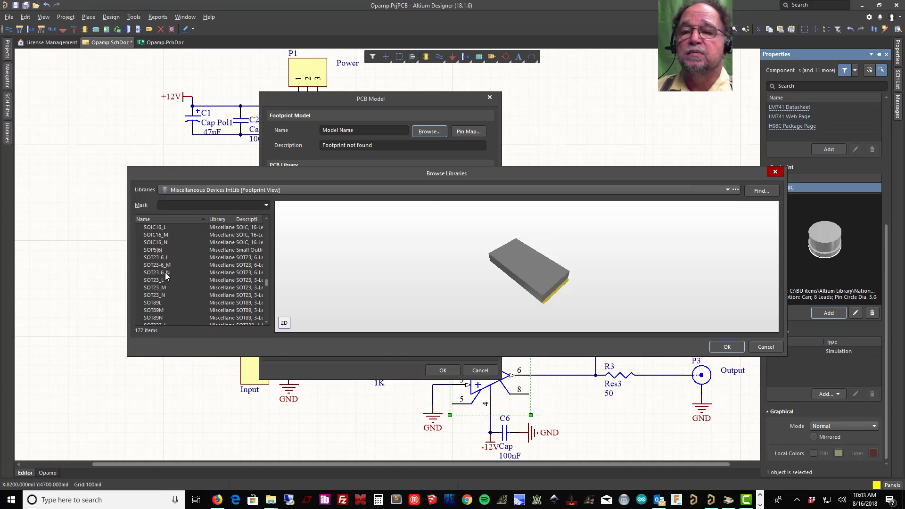
left_click(152, 242)
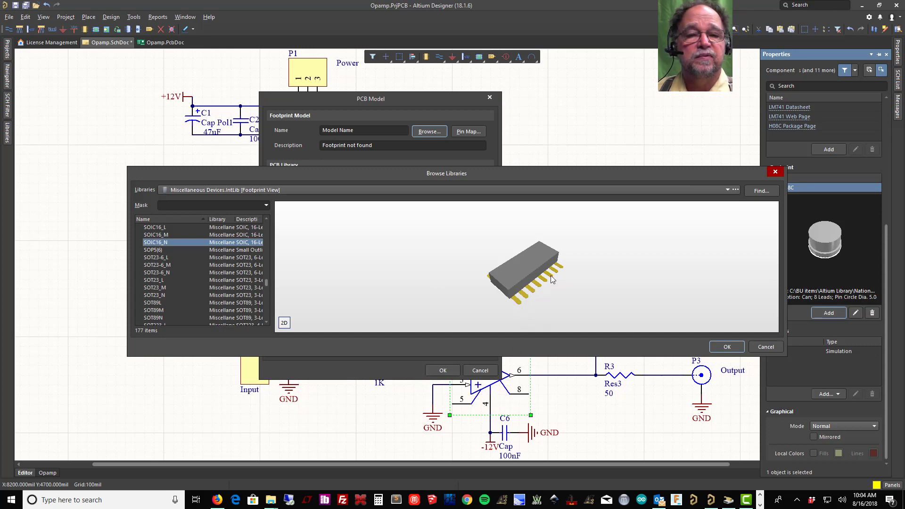
Assign the DIP-8 footprint to U1 and save the schematic
scroll(241, 280, "up", 15)
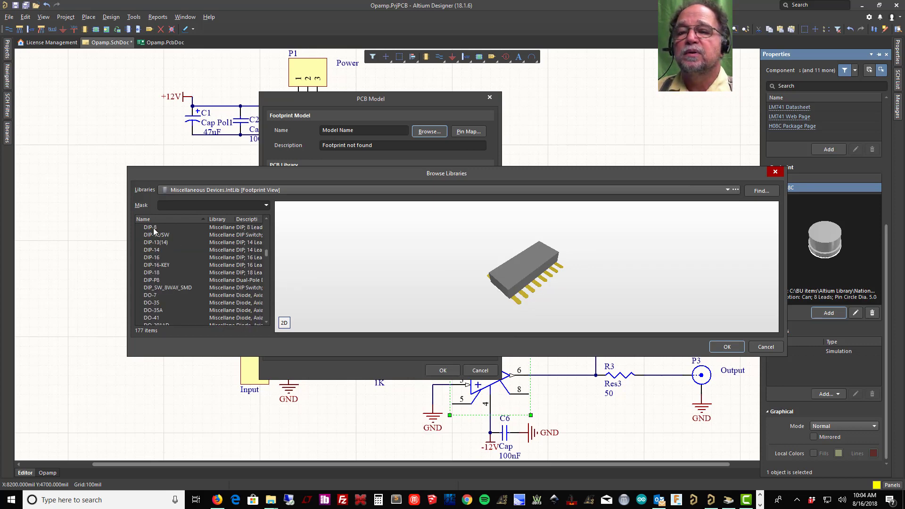
left_click(154, 228)
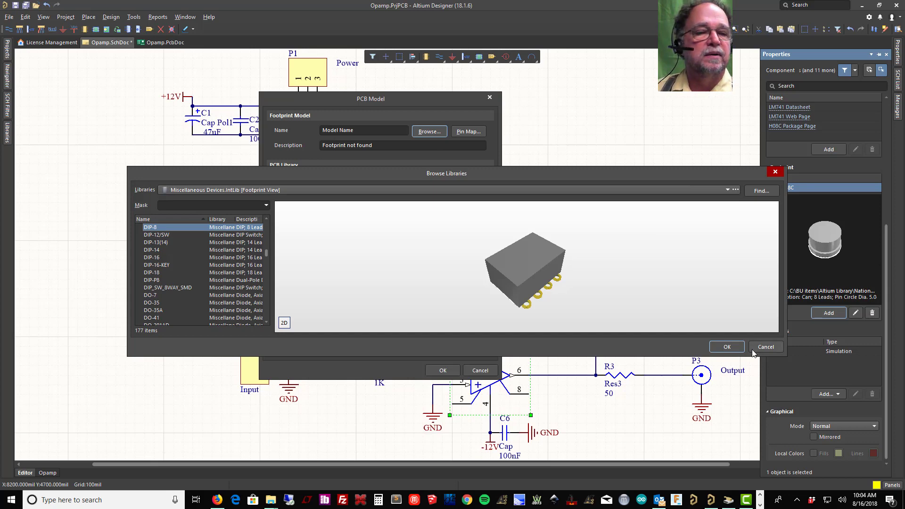
left_click(726, 347)
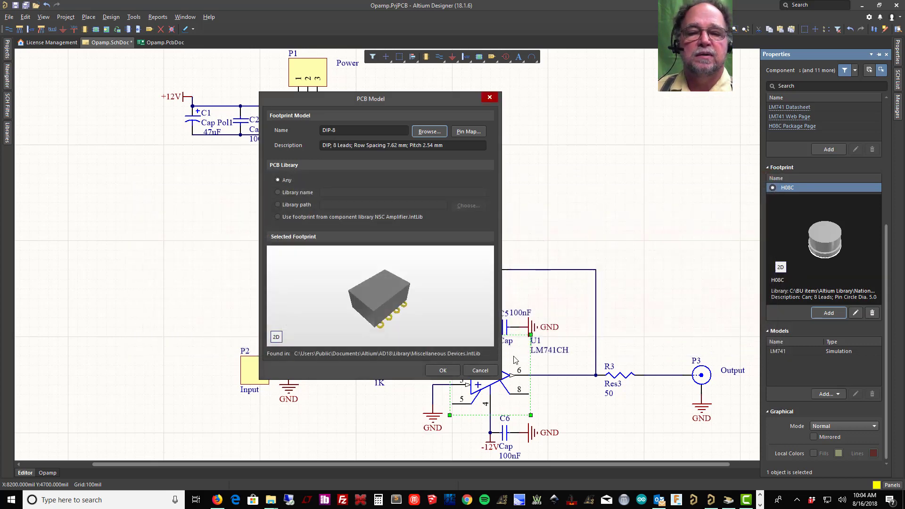
left_click(449, 370)
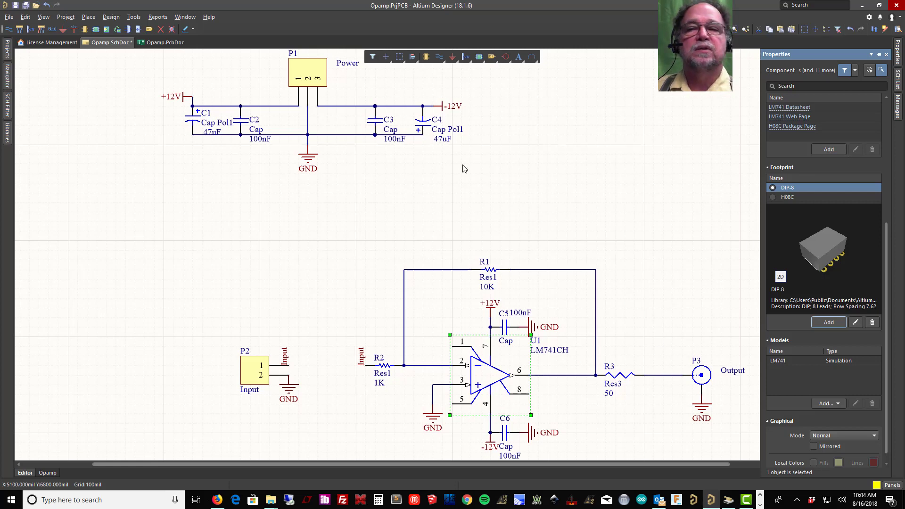
left_click(101, 115)
key("ctrl+s")
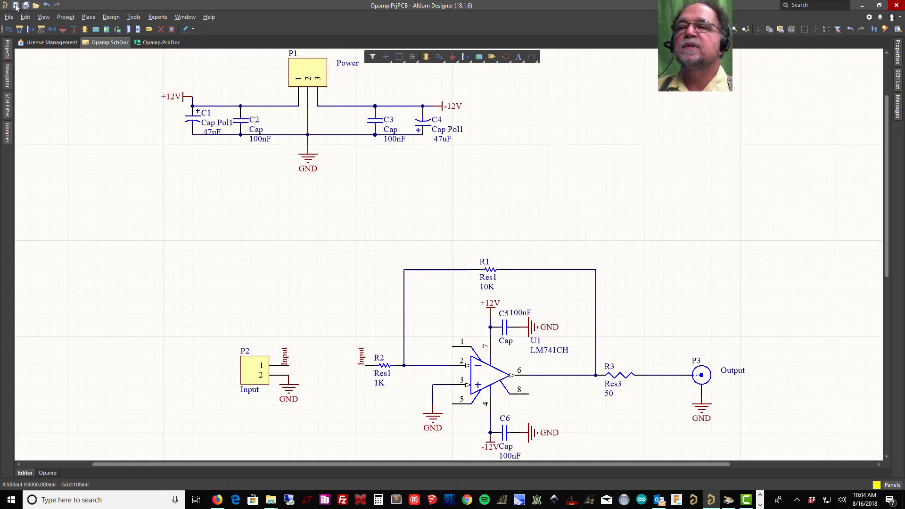
Update Opamp.PcbDoc from the schematic, executing the changes to U1's footprint and P3's comment
left_click(115, 19)
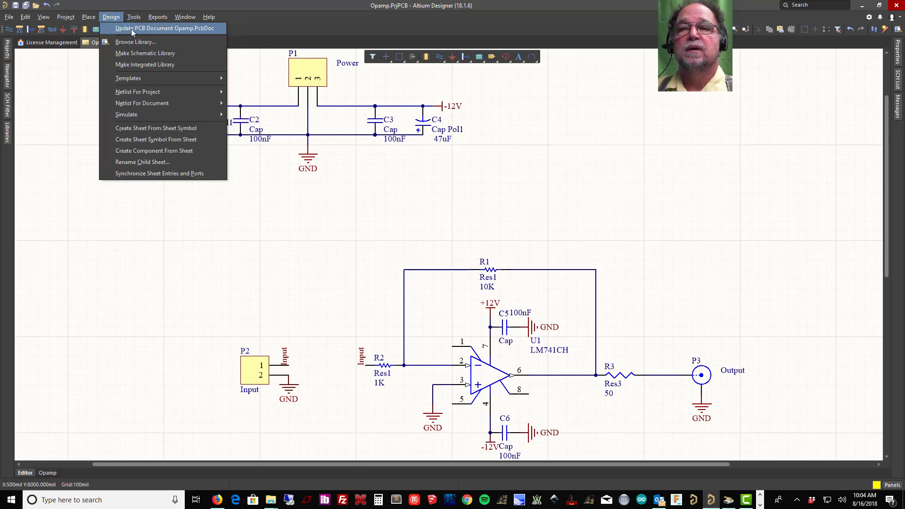
left_click(131, 29)
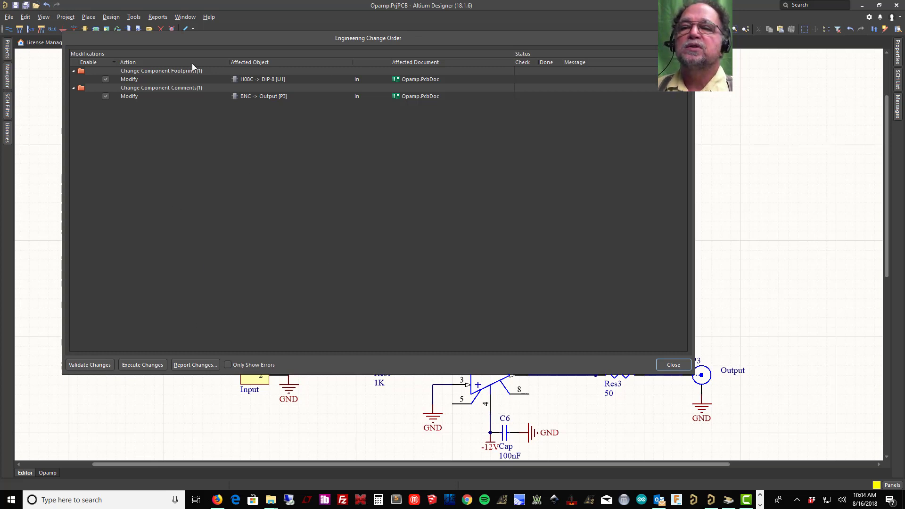
left_click(144, 363)
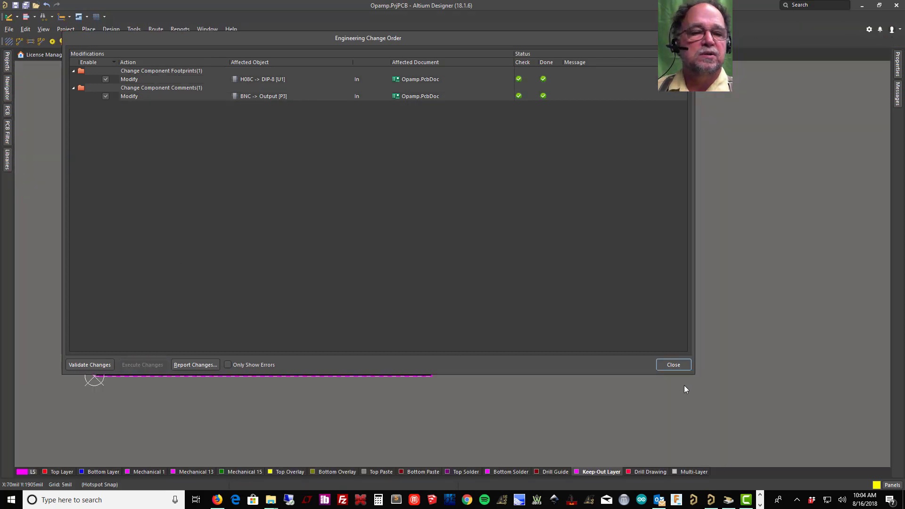
left_click(677, 368)
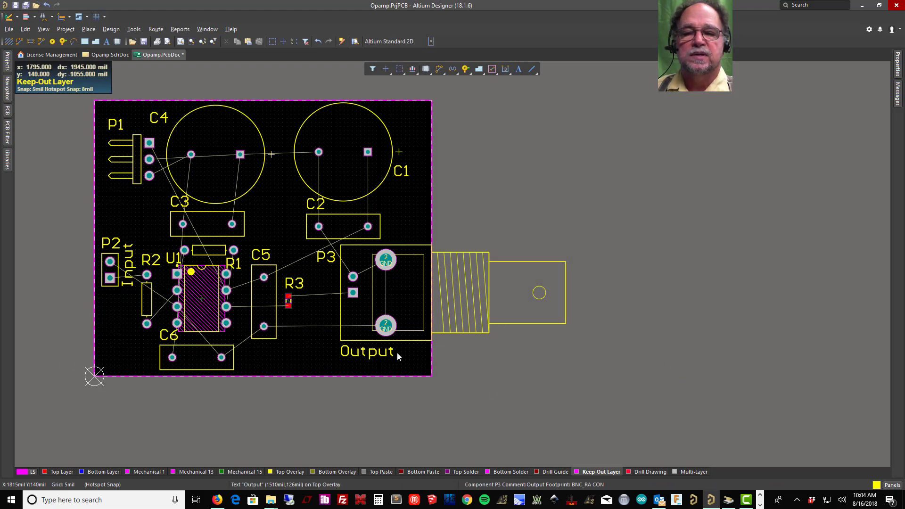
Rotate U1 so it lies horizontally and move the C6 designator to the right of its capacitor
left_click_drag(201, 301, 198, 304)
key("space")
left_click_drag(204, 357, 239, 364)
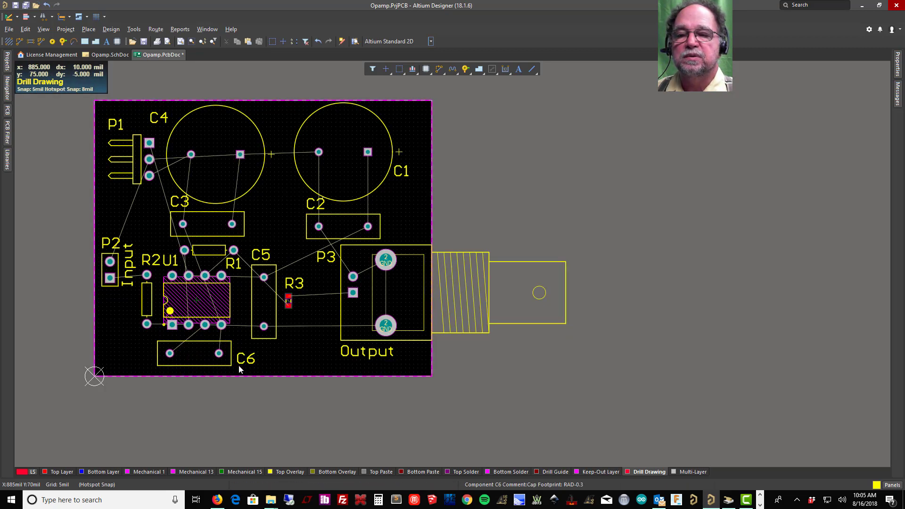
Shift resistor R1 slightly left above U1 and save the PCB document
left_click_drag(213, 250, 206, 251)
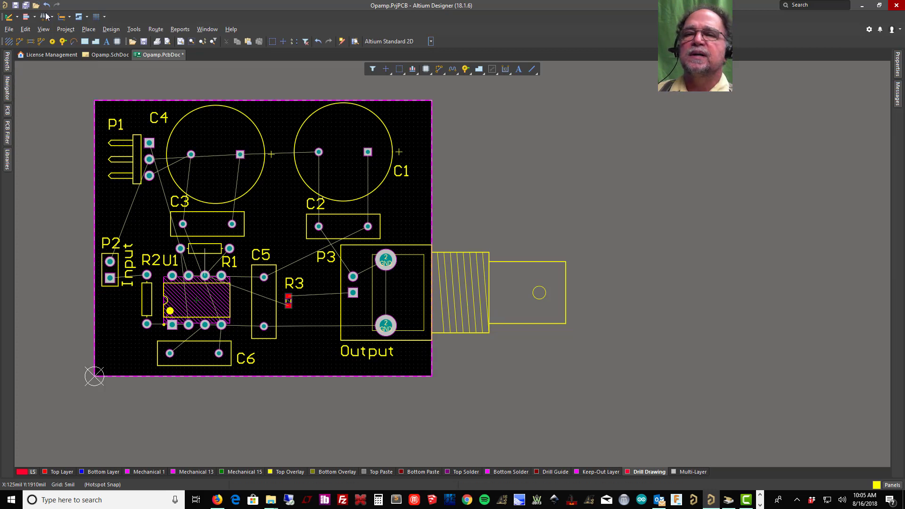
left_click(16, 6)
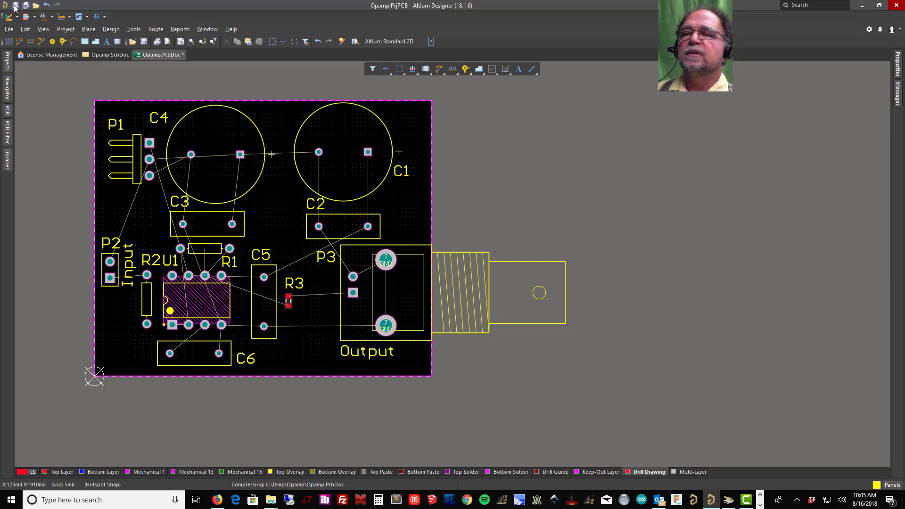
Return to Opamp.SchDoc and select the Hole 125mil component in the ECE LIB new.SCHLIB library
left_click(115, 56)
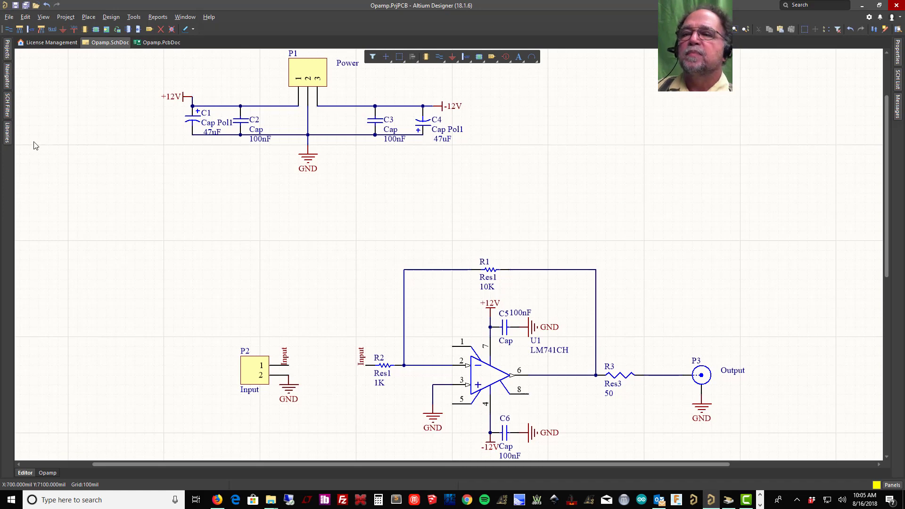
left_click(8, 135)
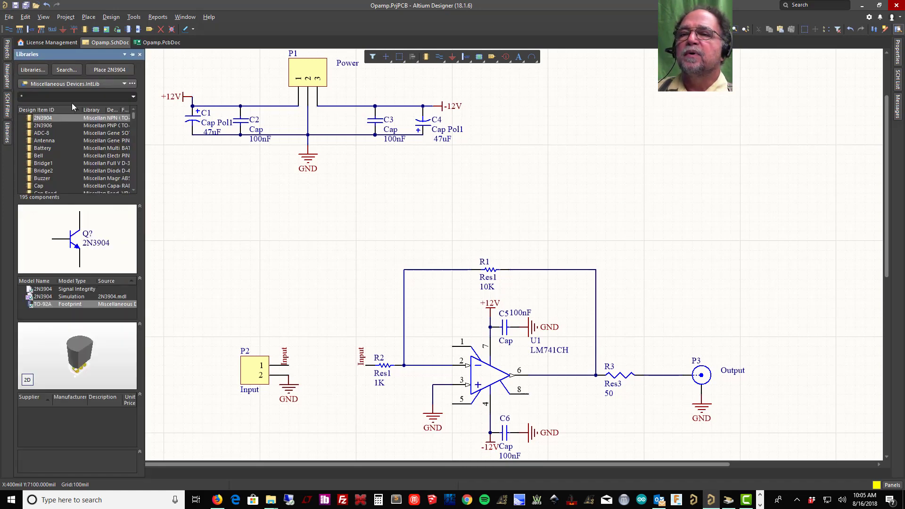
left_click(120, 84)
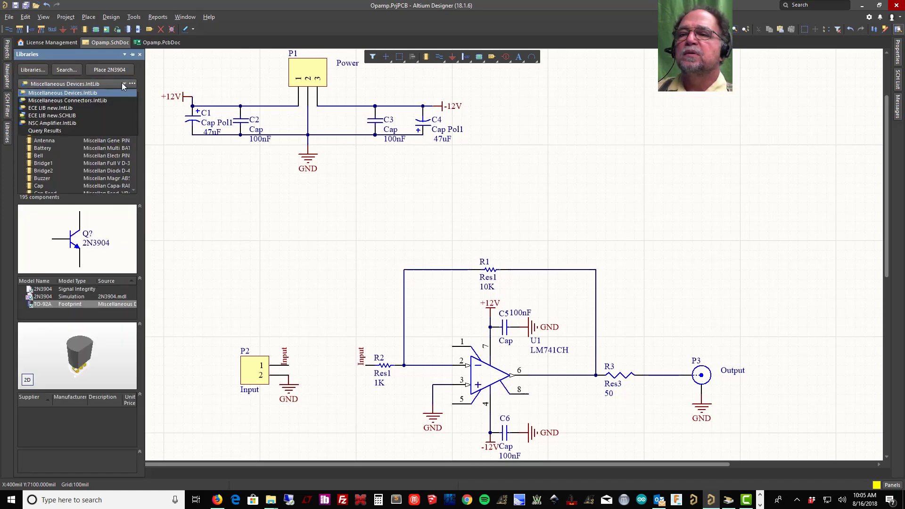
left_click(90, 116)
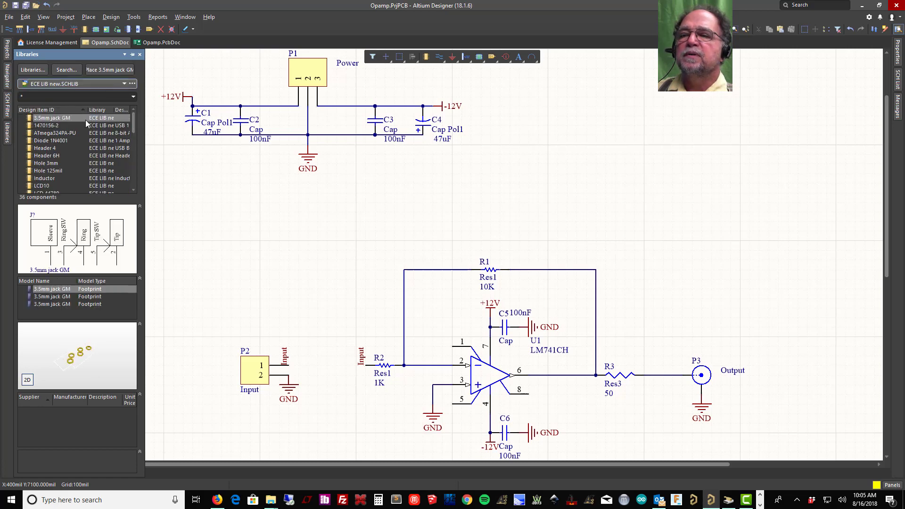
left_click(57, 172)
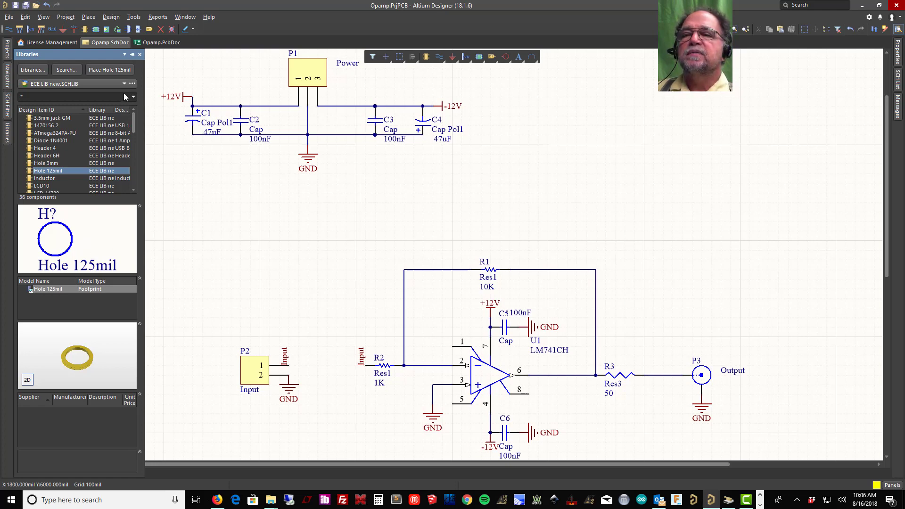
Place four Hole 125mil components in a two-by-two arrangement in the empty area left of P2
left_click(100, 70)
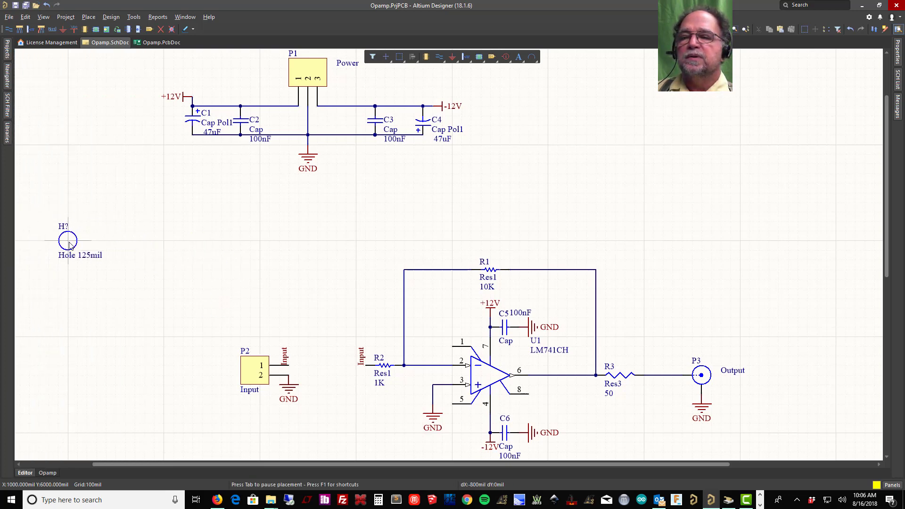
left_click(69, 242)
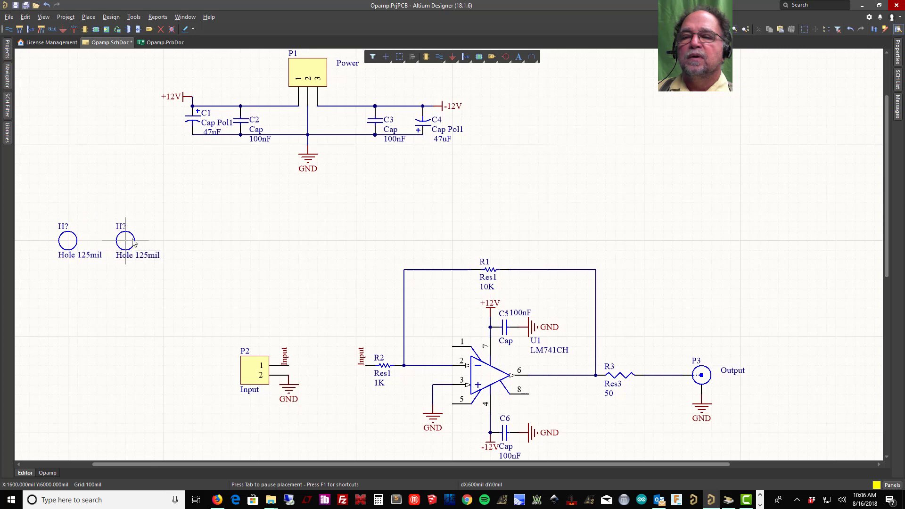
left_click(165, 243)
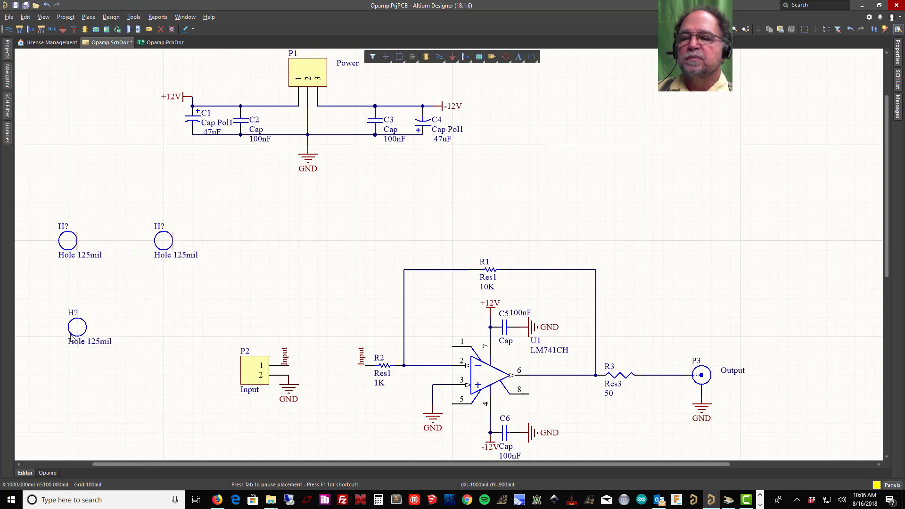
left_click(69, 339)
left_click(164, 339)
key("Escape")
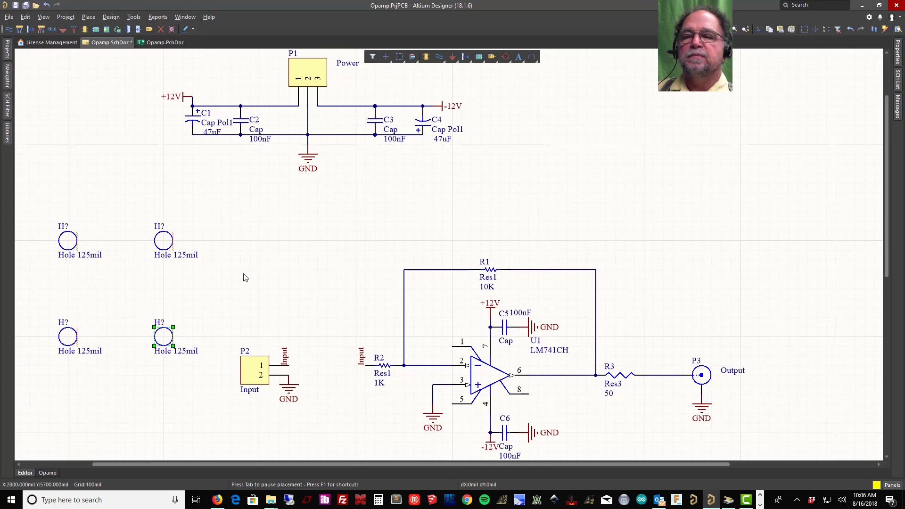
left_click(134, 17)
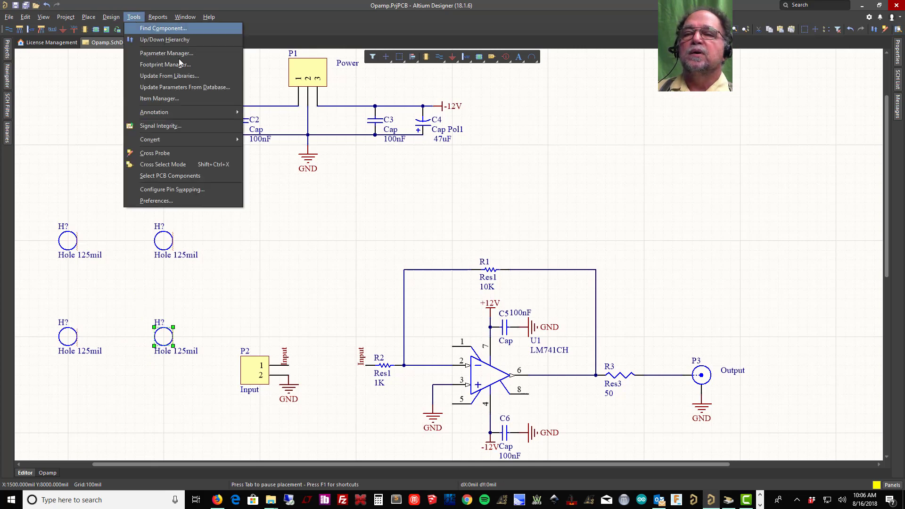
mouse_move(233, 116)
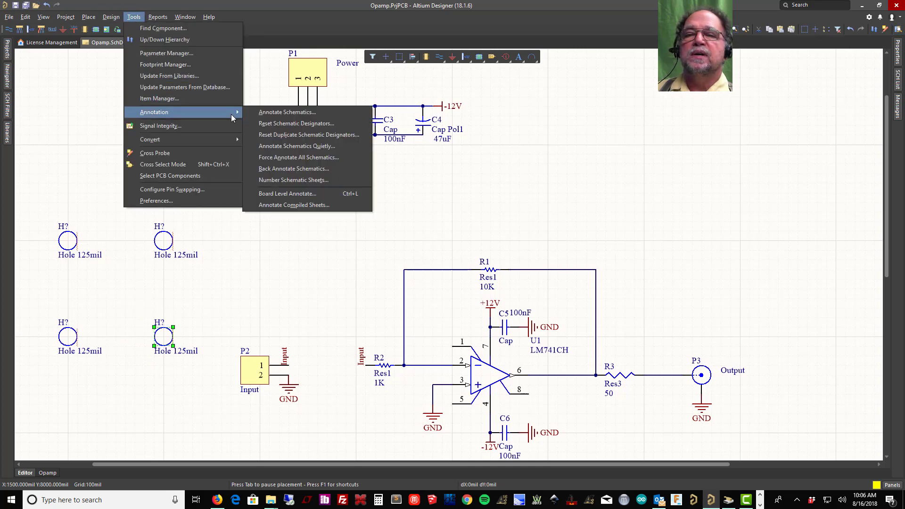
left_click(267, 113)
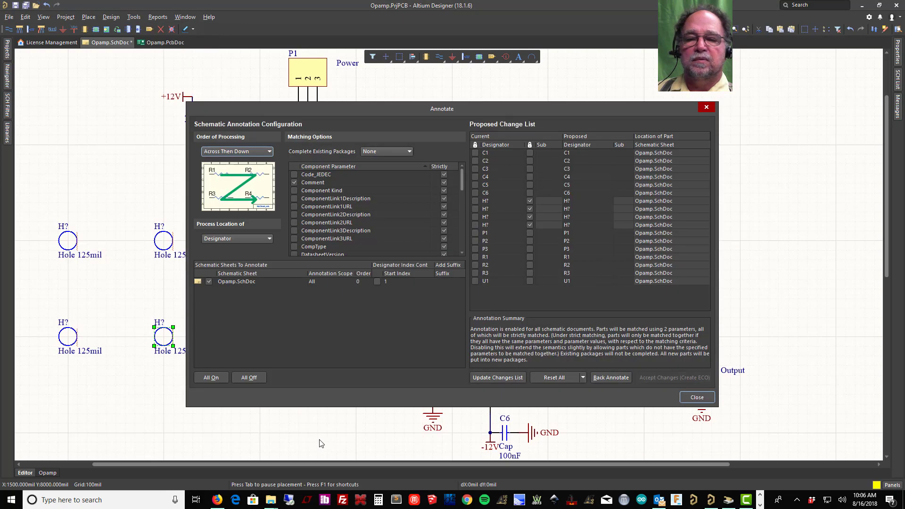
left_click(697, 397)
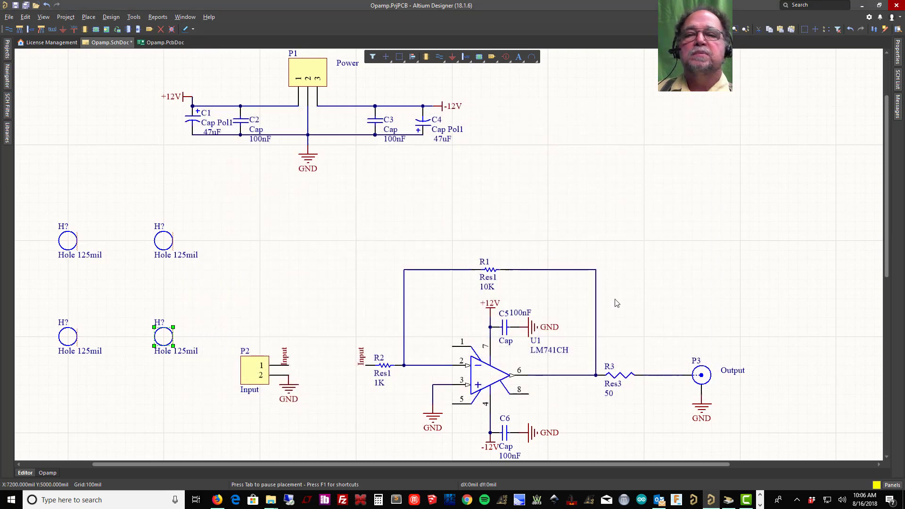
Annotate the schematic quietly to number the four mounting holes, accept the designator changes, and save Opamp.SchDoc
left_click(133, 17)
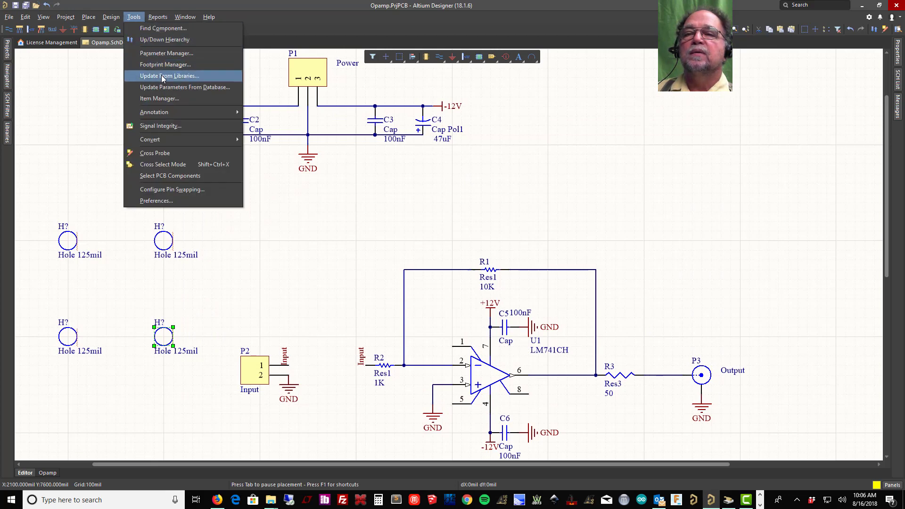
mouse_move(219, 113)
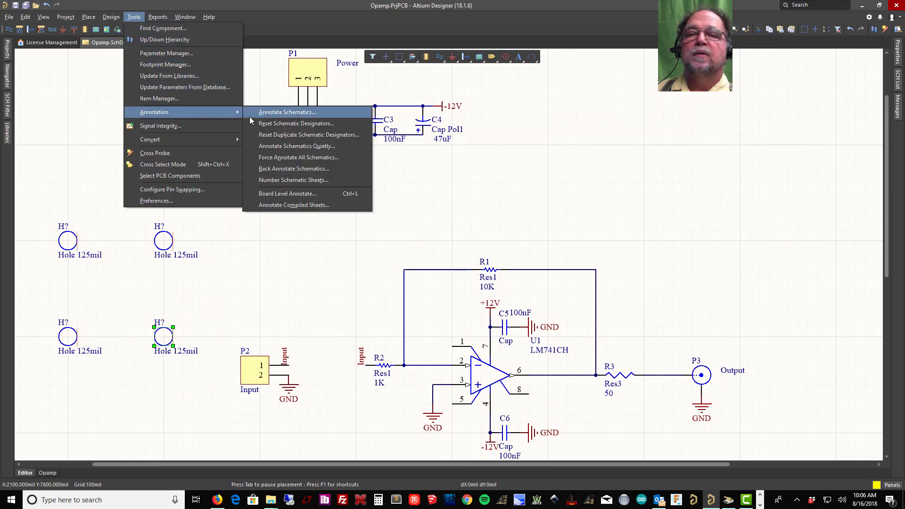
left_click(316, 147)
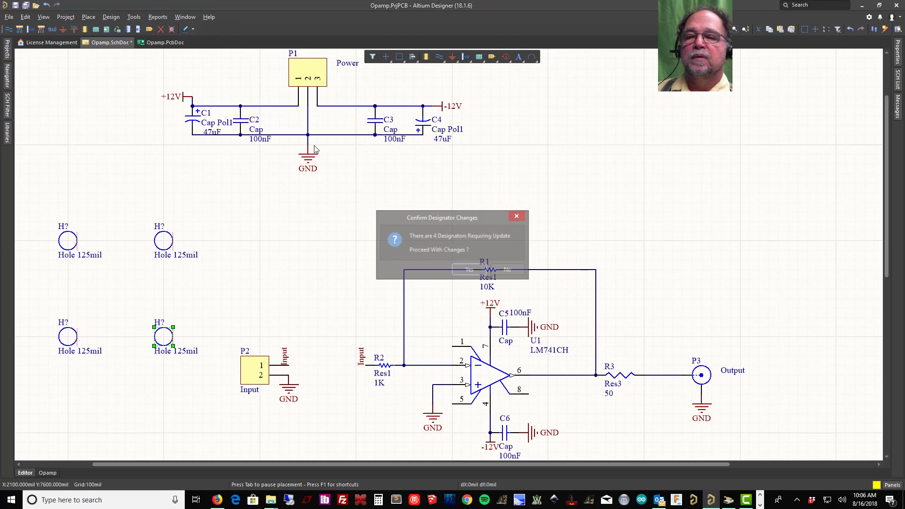
left_click(469, 269)
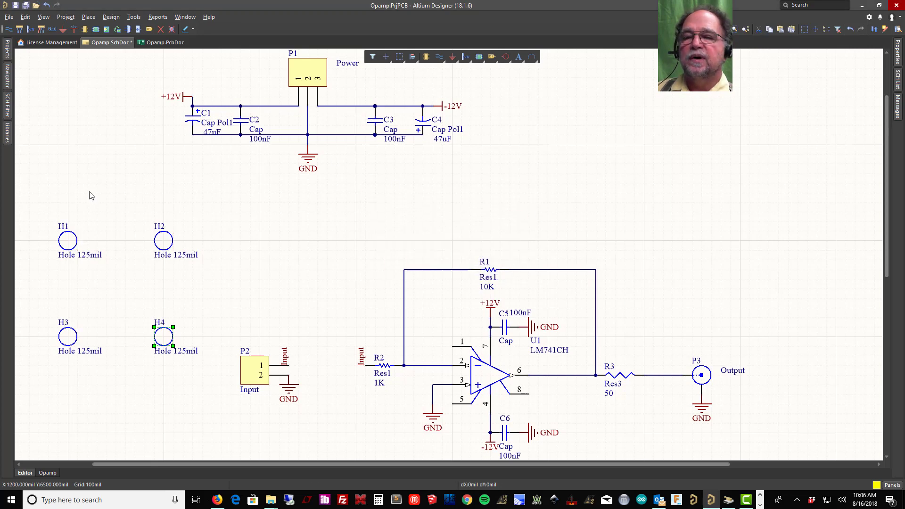
key("ctrl+s")
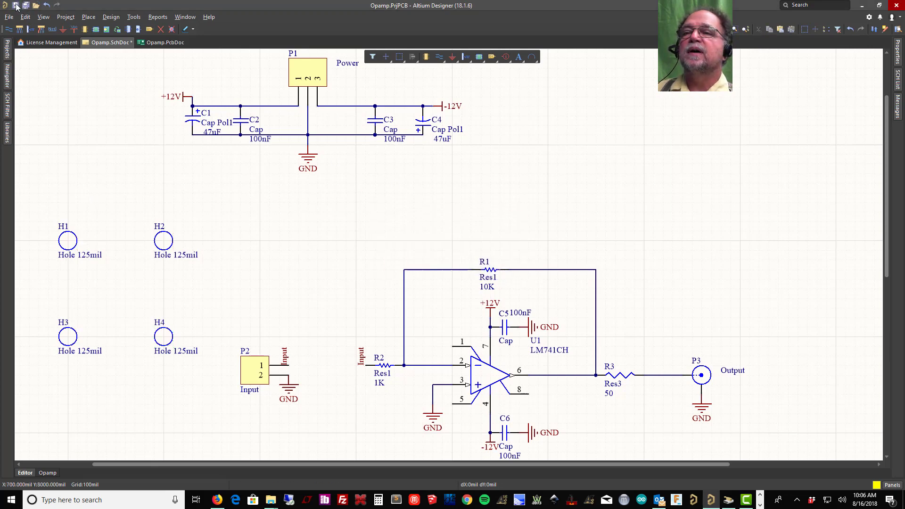
Update Opamp.PcbDoc from the schematic by executing the engineering change order that adds H1 through H4
left_click(113, 23)
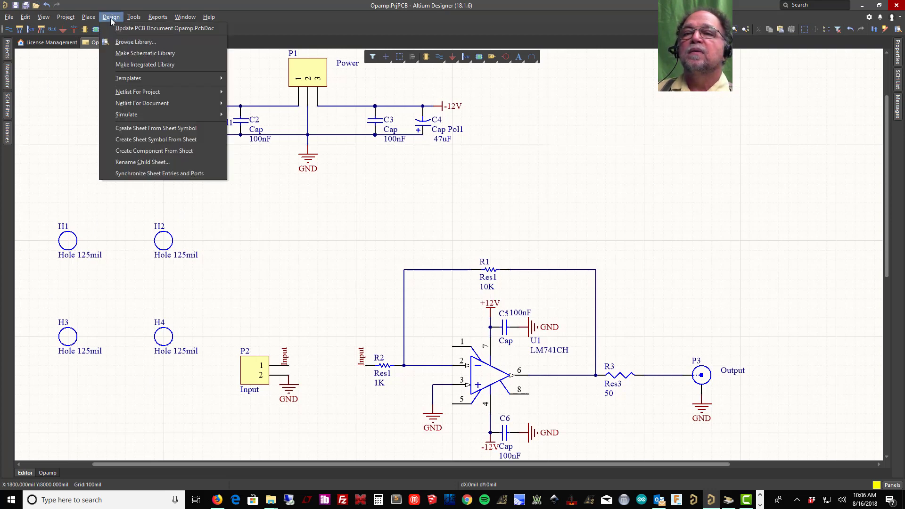
left_click(127, 29)
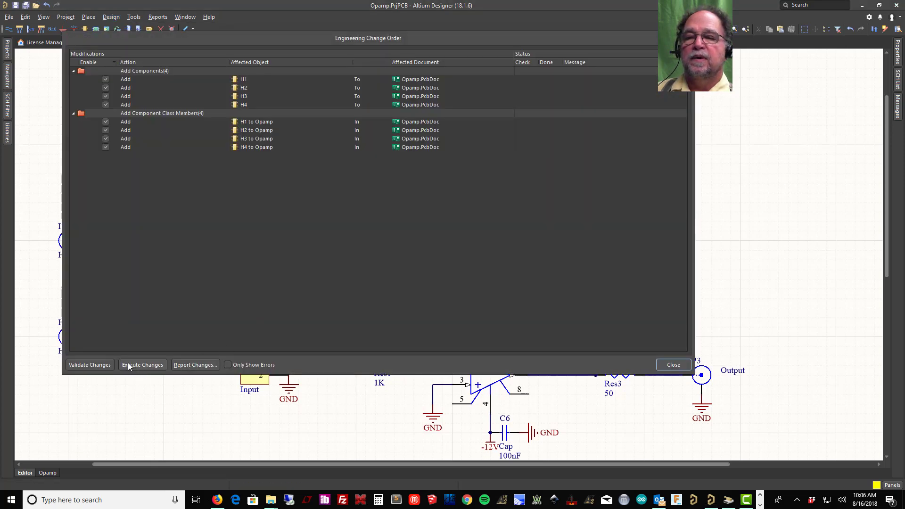
left_click(128, 366)
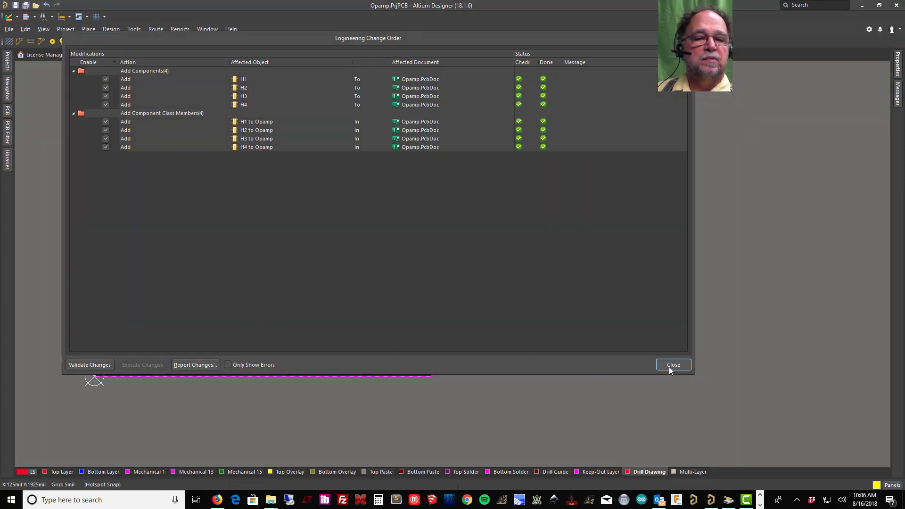
left_click(673, 365)
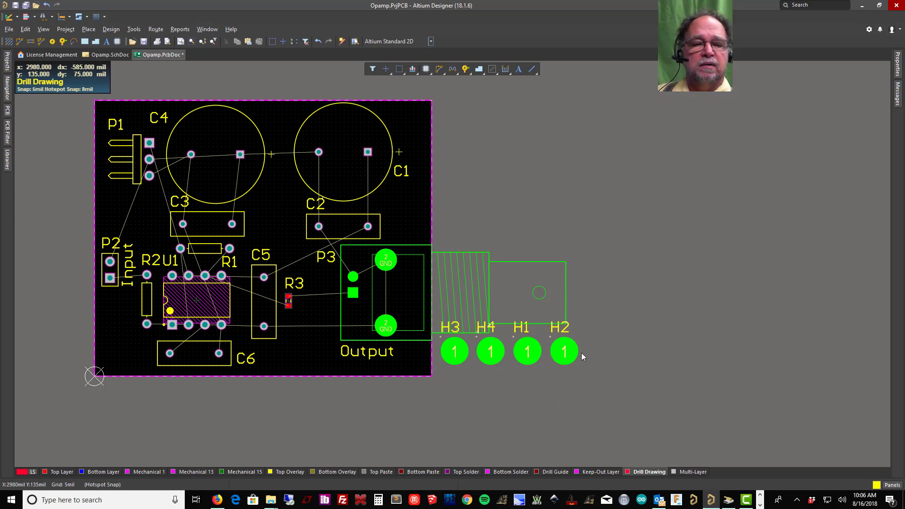
Place the mounting holes in the board corners: H1 lower left, H2 upper left, H3 upper right and H4 lower right
left_click_drag(534, 358, 117, 361)
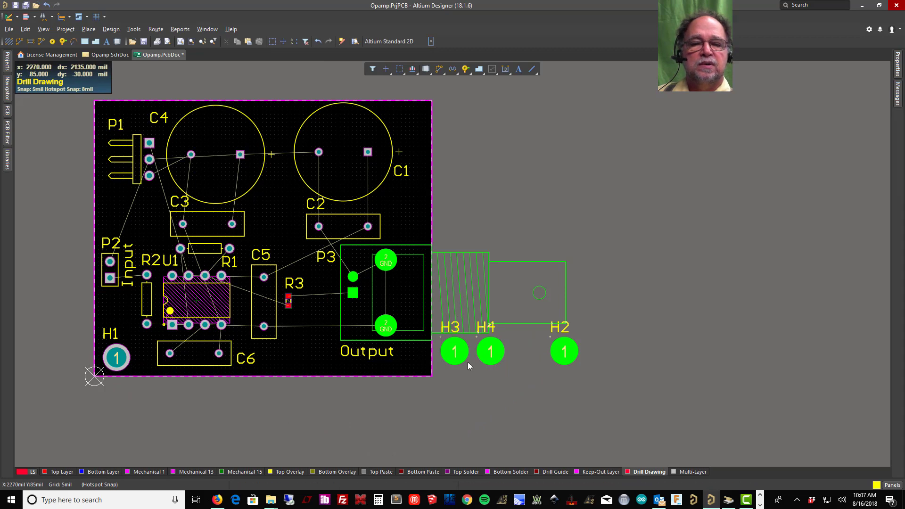
left_click_drag(568, 350, 116, 121)
left_click_drag(454, 353, 414, 118)
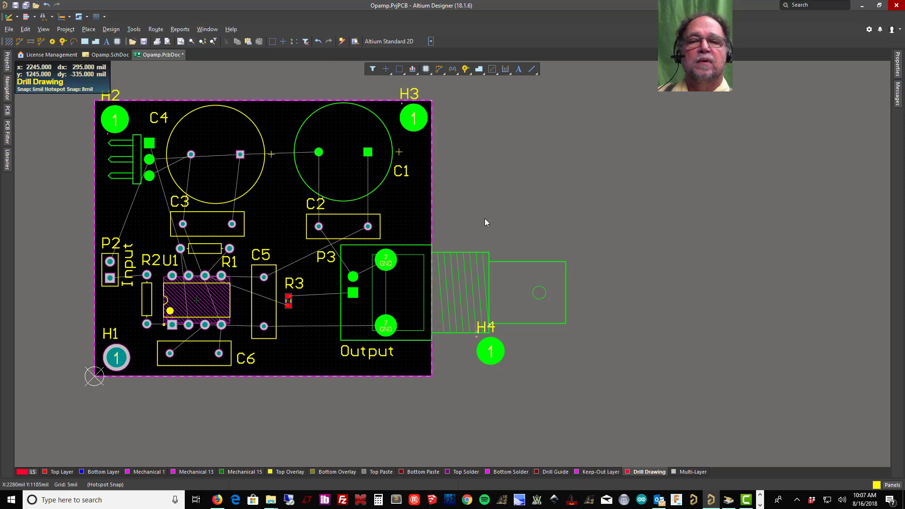
left_click_drag(491, 363, 413, 361)
Move connector P1 down clear of hole H2 and shift capacitor C1 slightly left clear of hole H3
right_click_drag(159, 90, 270, 135)
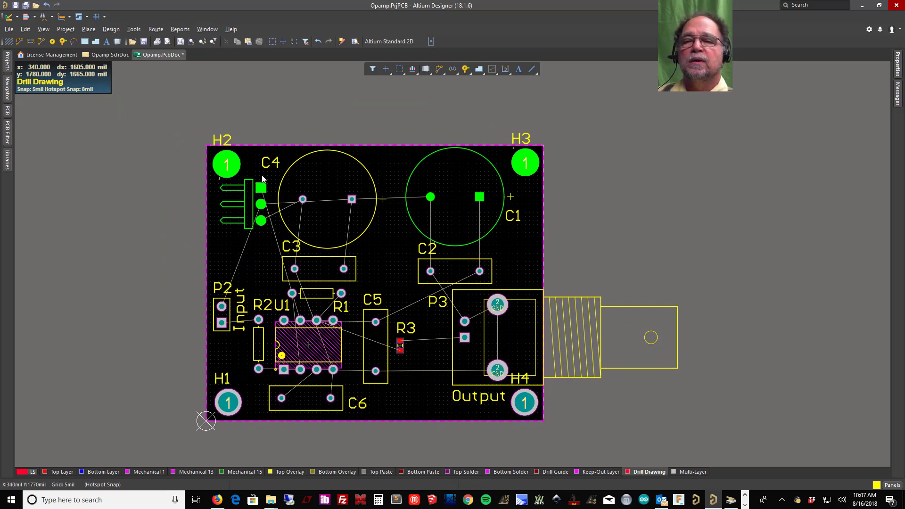
left_click_drag(261, 205, 257, 229)
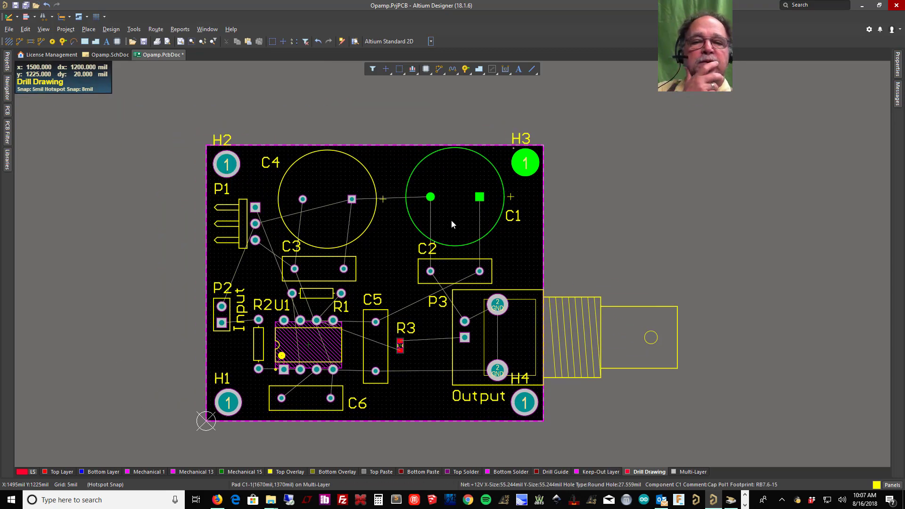
mouse_move(451, 220)
left_mouse_down()
mouse_move(455, 196)
mouse_move(449, 202)
left_mouse_up()
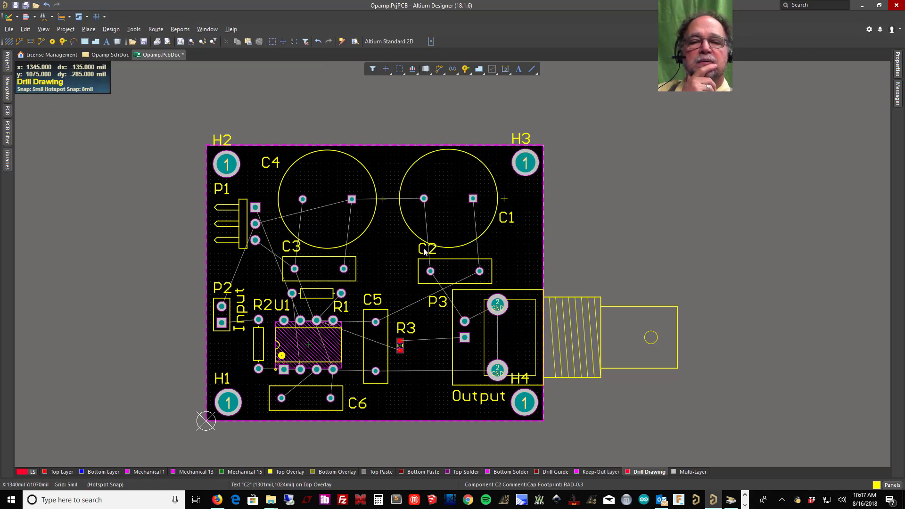
Reposition the designators: C2 slightly left, H3 below its hole, and H2 beside the P1 designator
left_click_drag(419, 257, 407, 260)
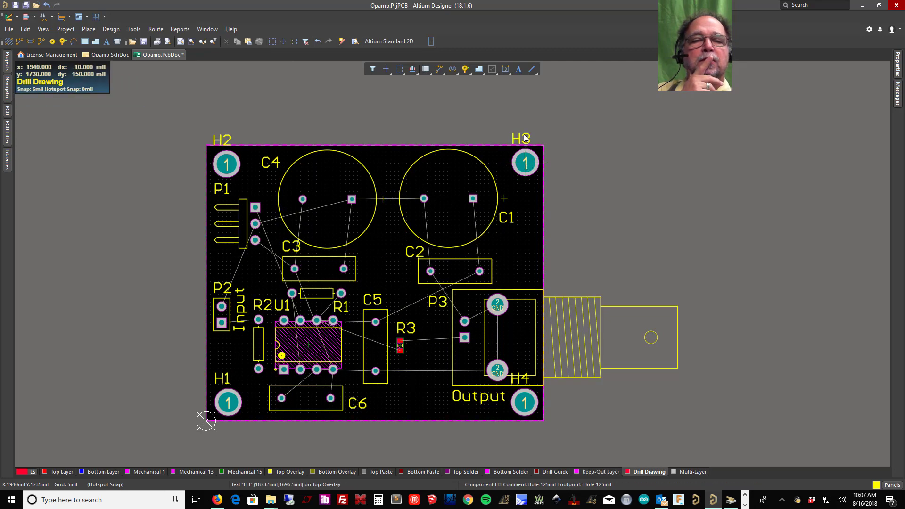
left_click_drag(524, 140, 527, 195)
left_click_drag(222, 140, 252, 188)
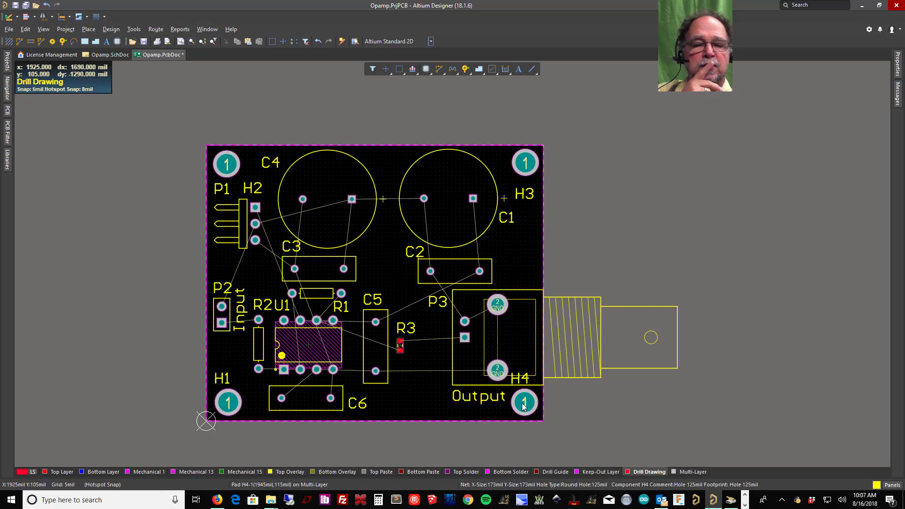
With Top Overlay as the active layer, move the H4 designator beneath the Output label and save the PCB document
left_click_drag(499, 374, 499, 373)
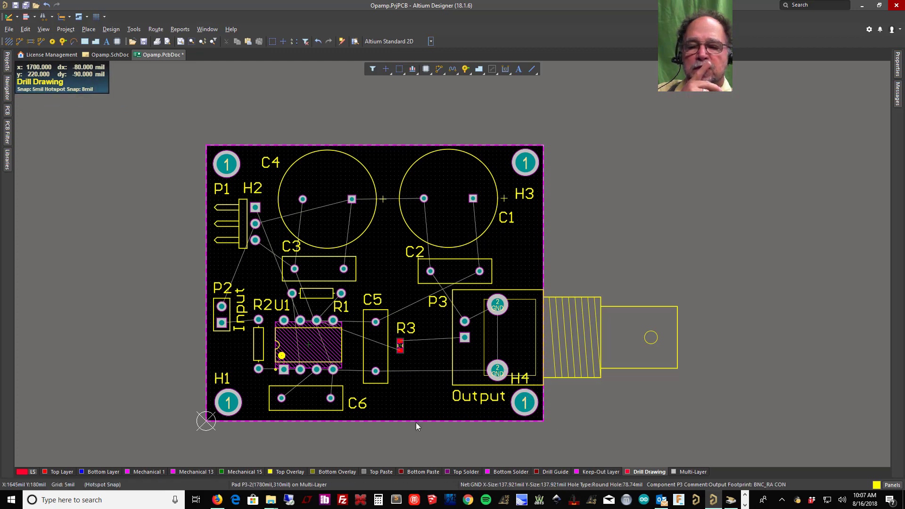
left_click(289, 472)
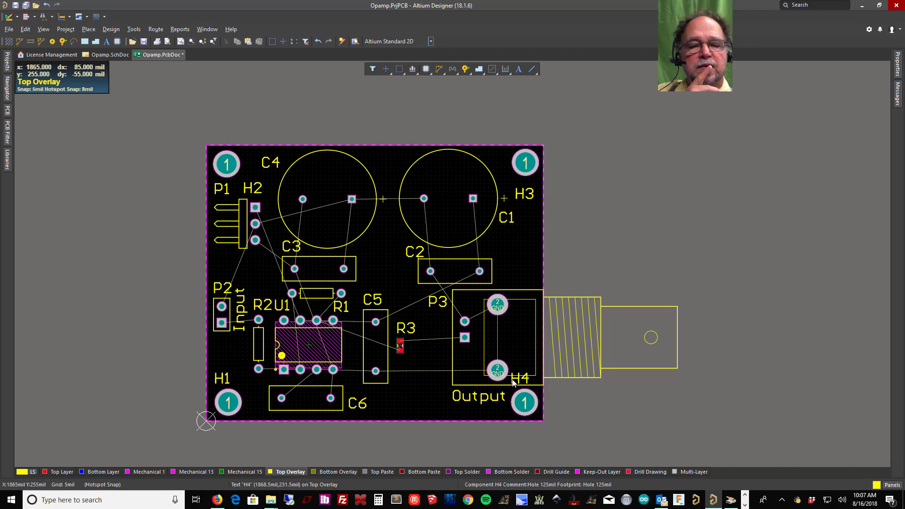
left_click_drag(524, 384, 494, 418)
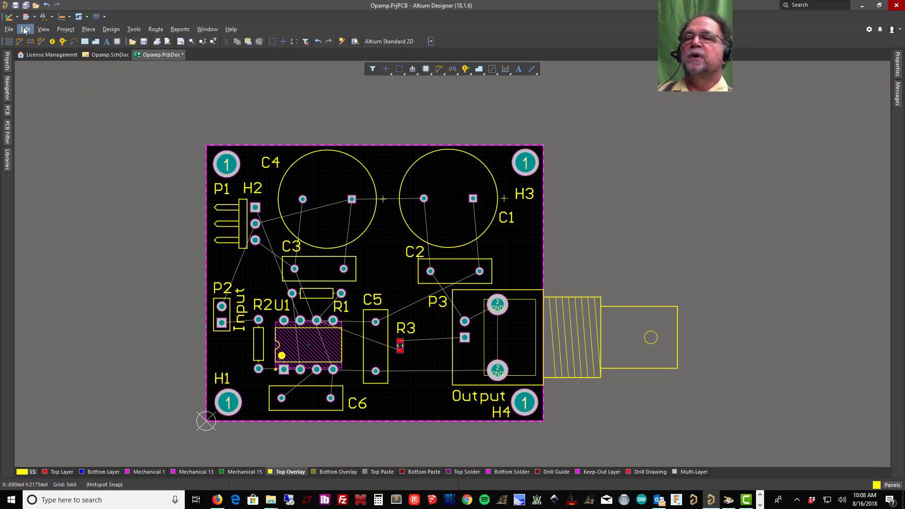
left_click(15, 6)
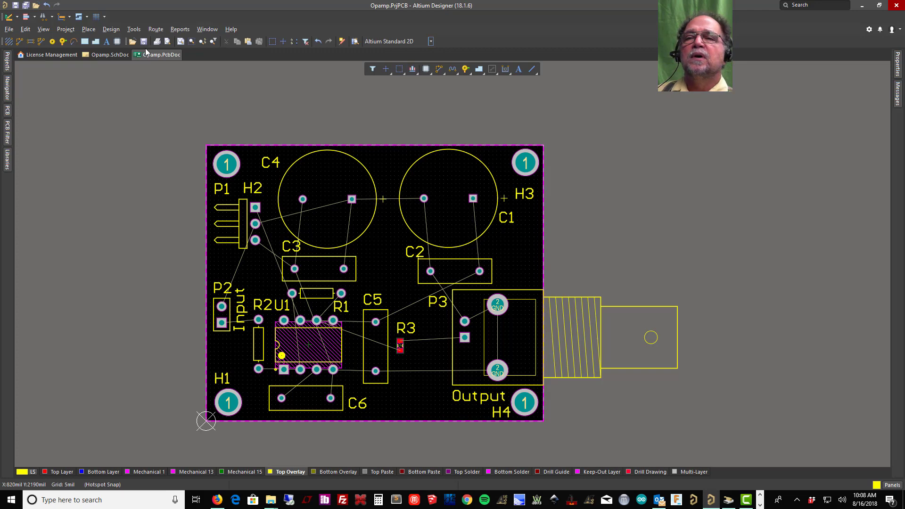
left_click(179, 43)
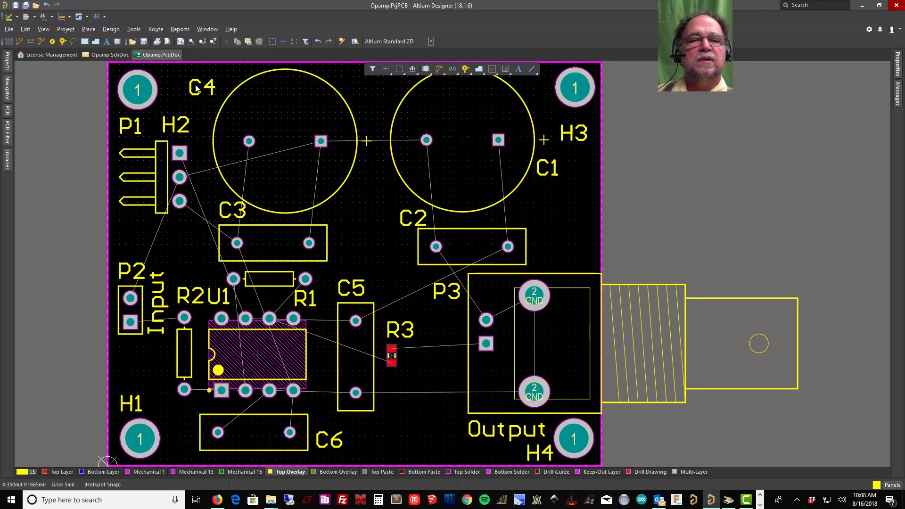